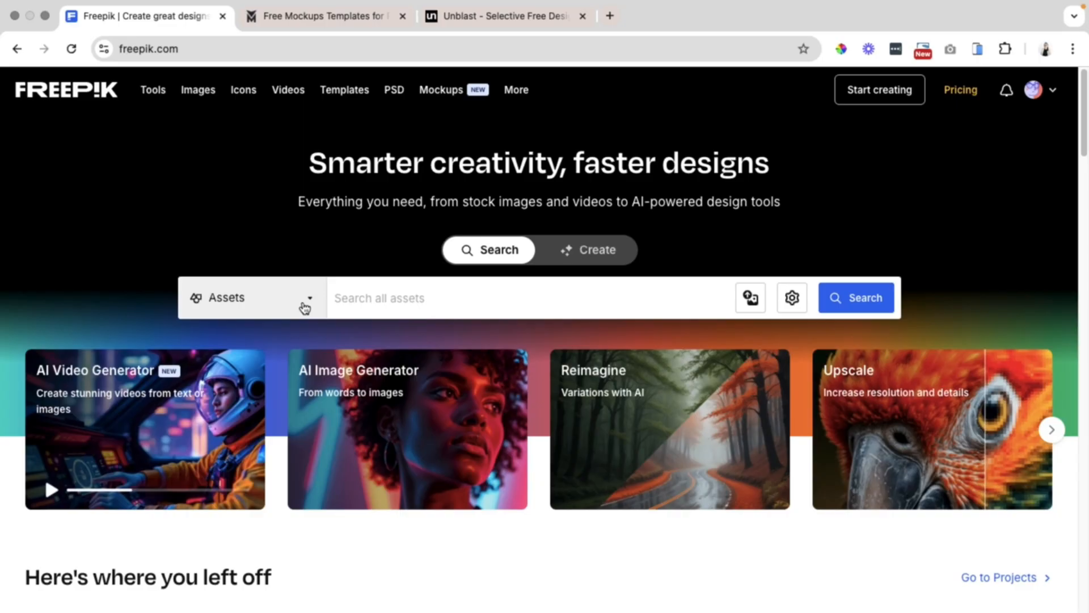
# Add Mockups to the Freepik asset types and run the search without a keyword.
pyautogui.click(306, 307)
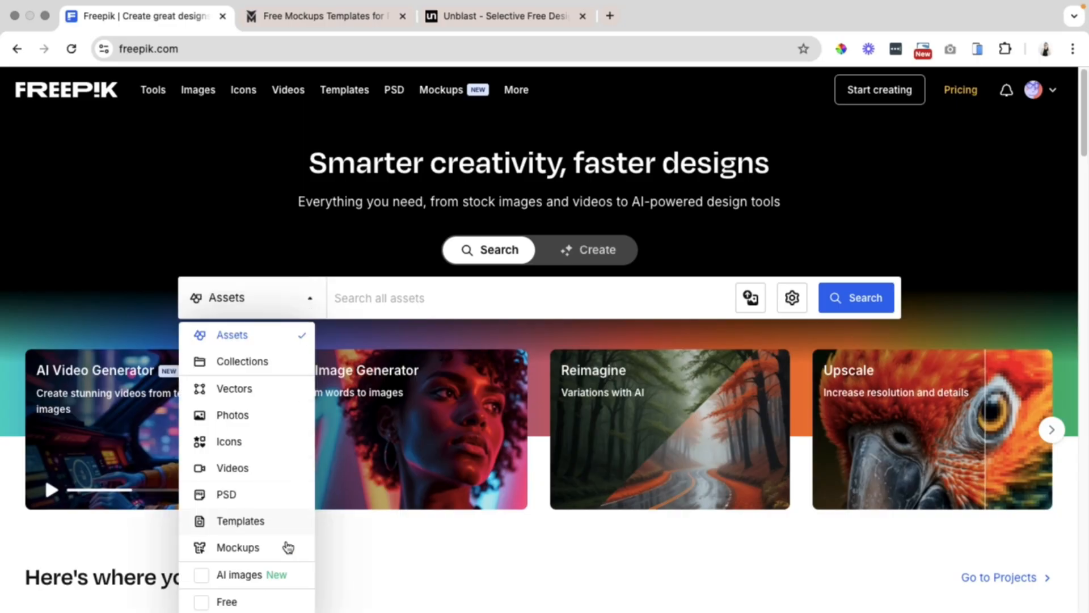
pyautogui.click(250, 551)
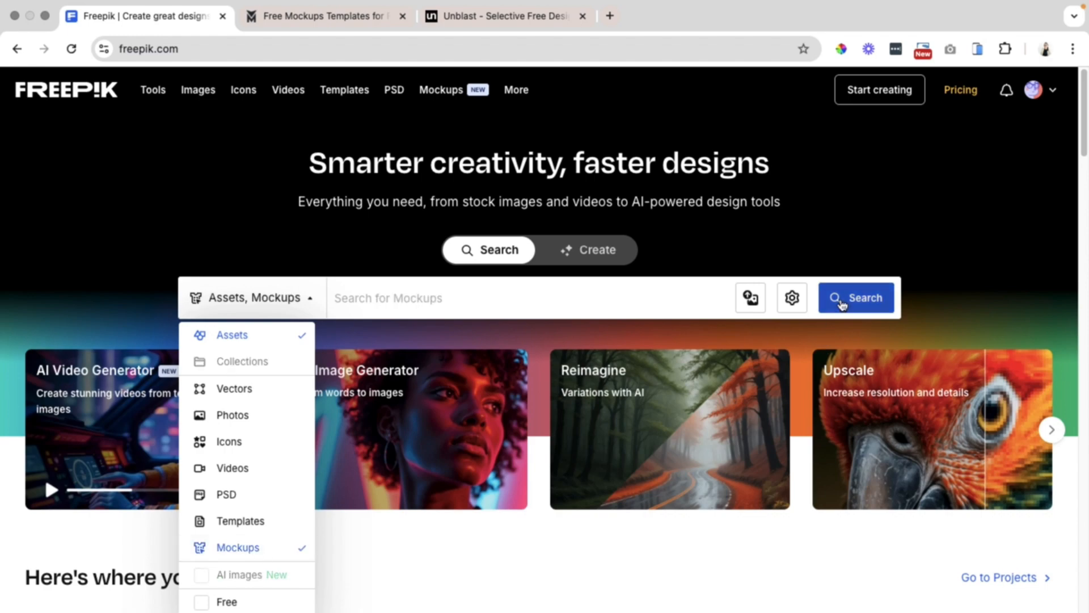
pyautogui.click(854, 299)
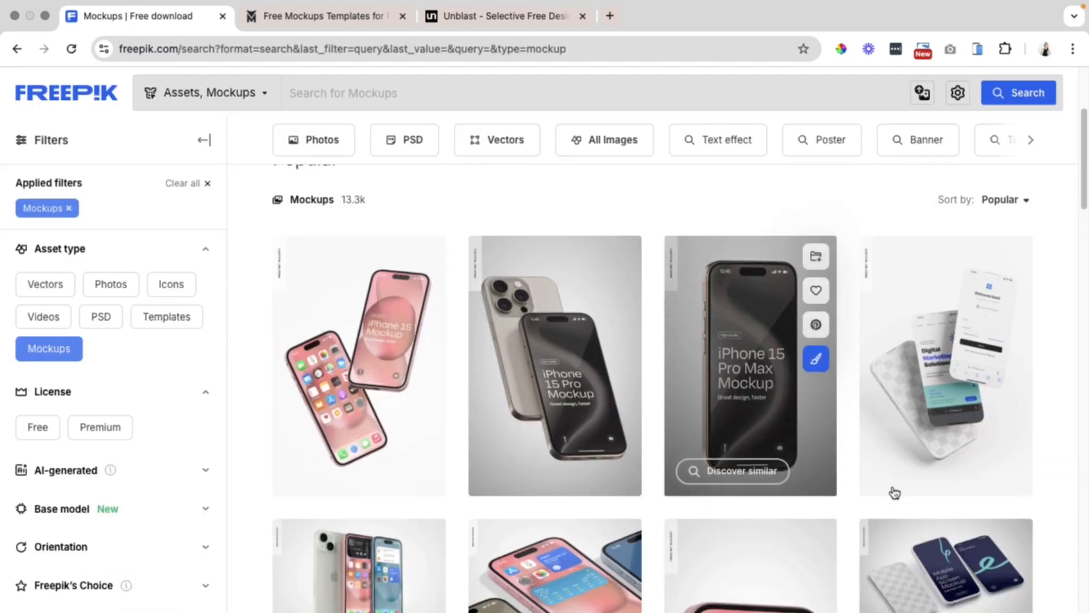
# Limit the Freepik mockup results to the Free license and browse them.
pyautogui.scroll(-10, 892, 469)
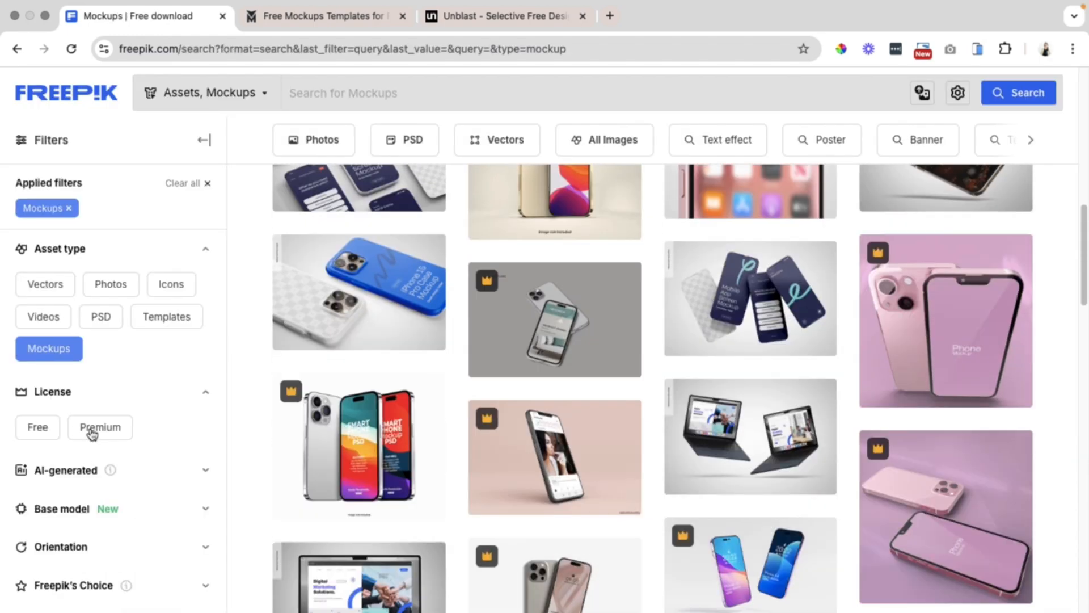
pyautogui.scroll(8, 644, 459)
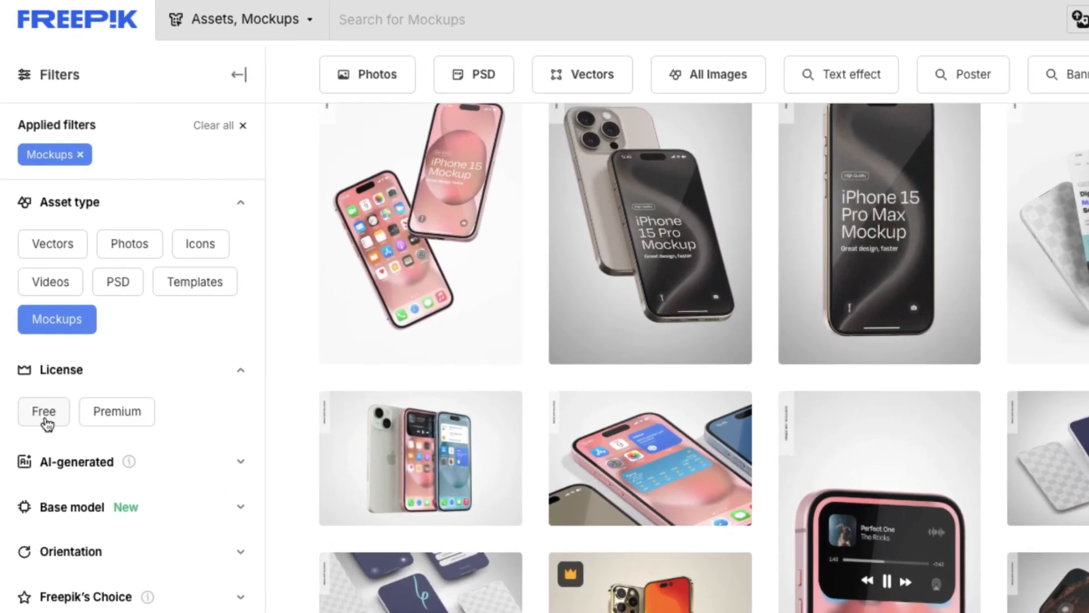
pyautogui.click(39, 429)
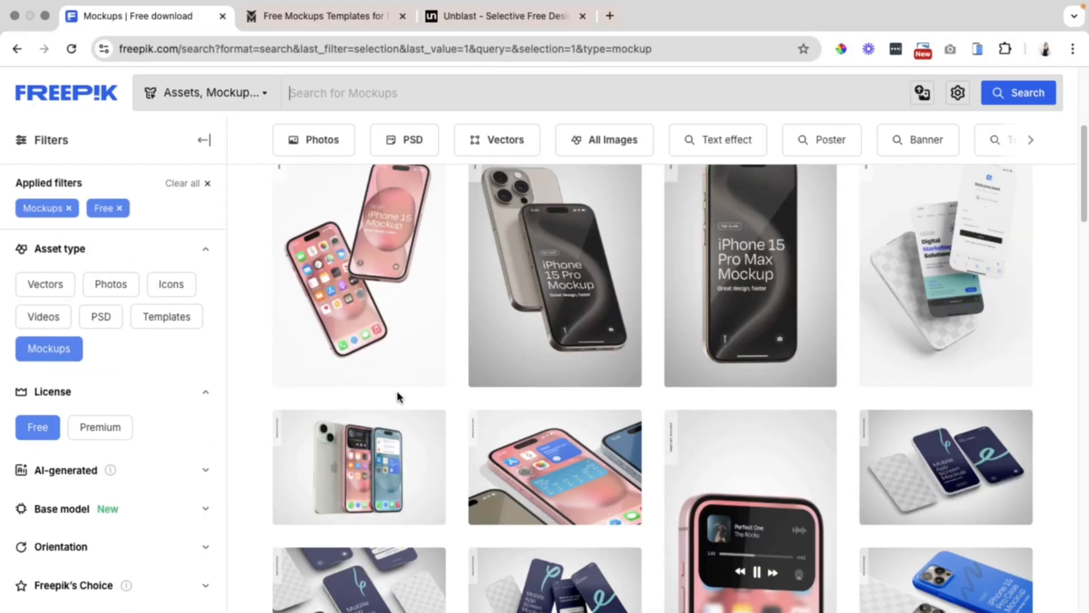
pyautogui.scroll(5, 676, 447)
pyautogui.scroll(-6, 677, 450)
pyautogui.scroll(-8, 677, 450)
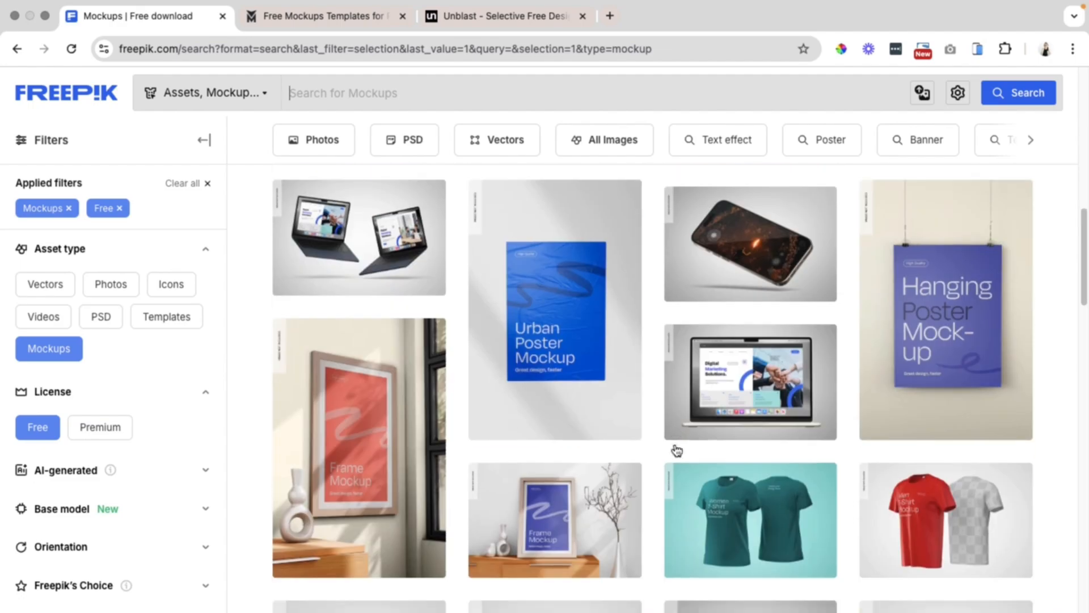
pyautogui.scroll(-6, 680, 447)
pyautogui.scroll(-9, 1018, 575)
# Switch to the MockupFree site and view its Packaging and Branding mockup categories.
pyautogui.click(367, 18)
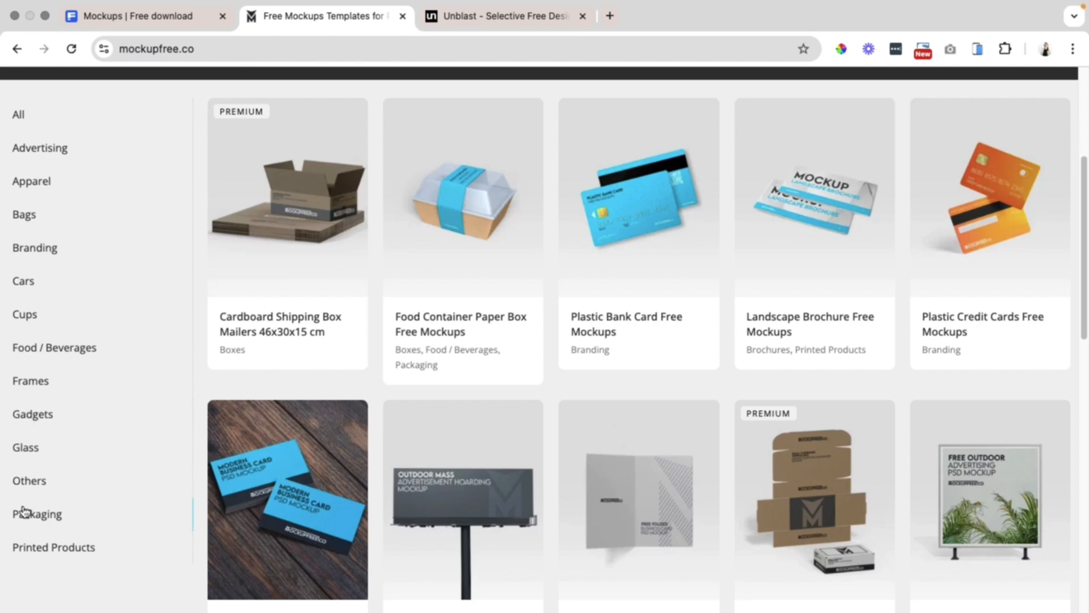
pyautogui.click(31, 516)
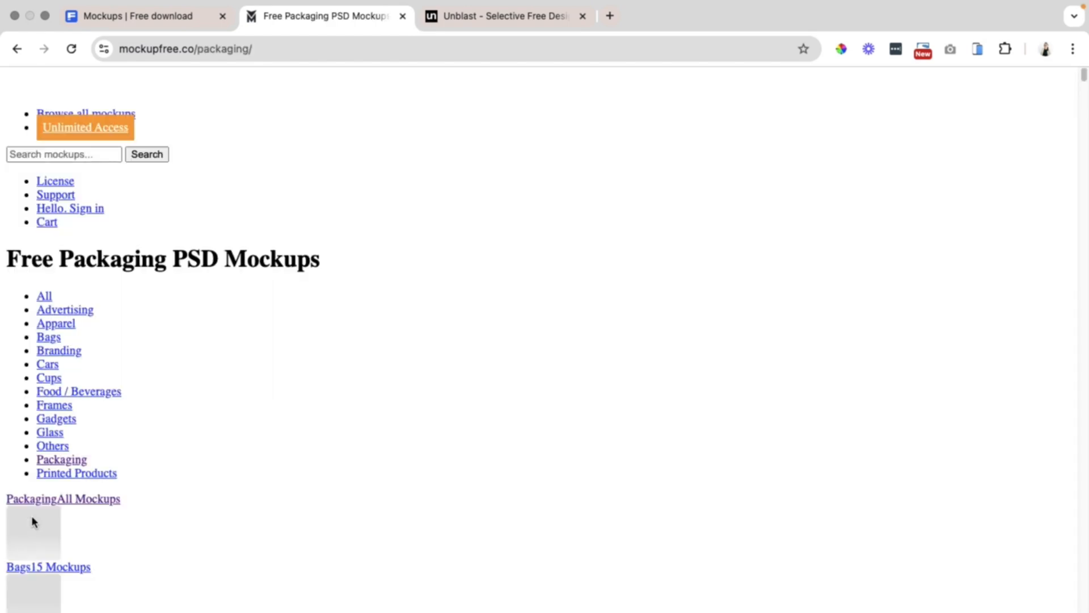
pyautogui.click(52, 326)
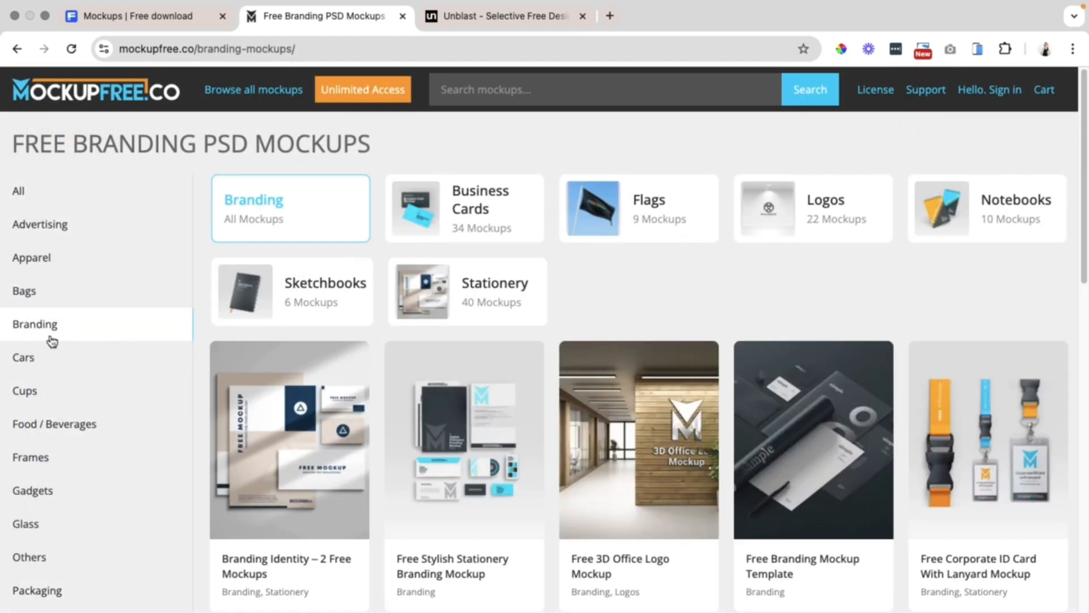
# Open the "Branding Identity – 2 Free Mockups" product and review its previews, download options and license terms.
pyautogui.click(261, 423)
pyautogui.scroll(-5, 494, 504)
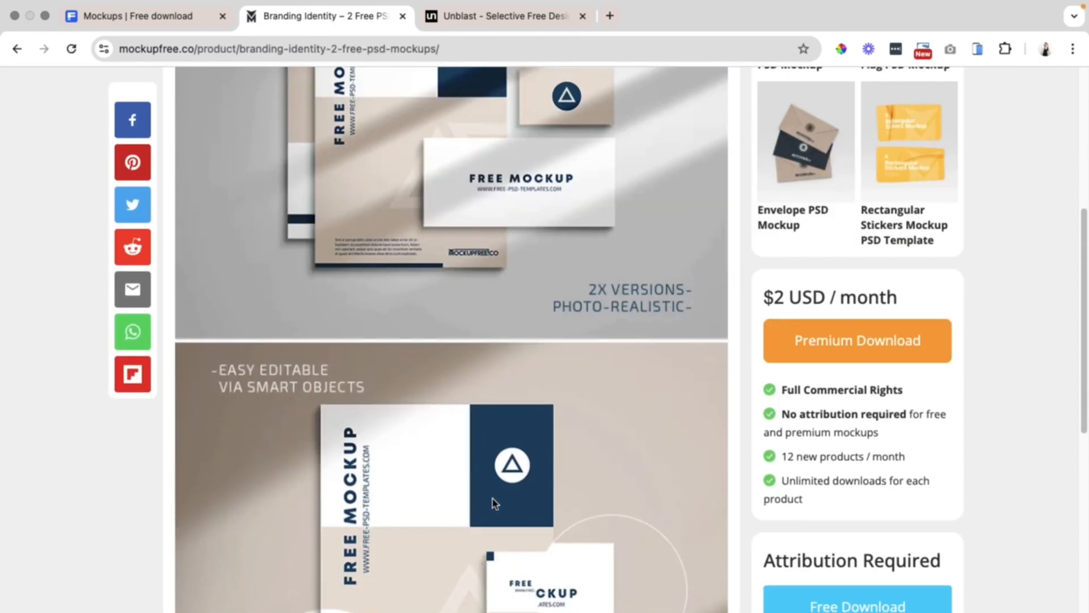
pyautogui.scroll(6, 492, 500)
pyautogui.scroll(-12, 539, 485)
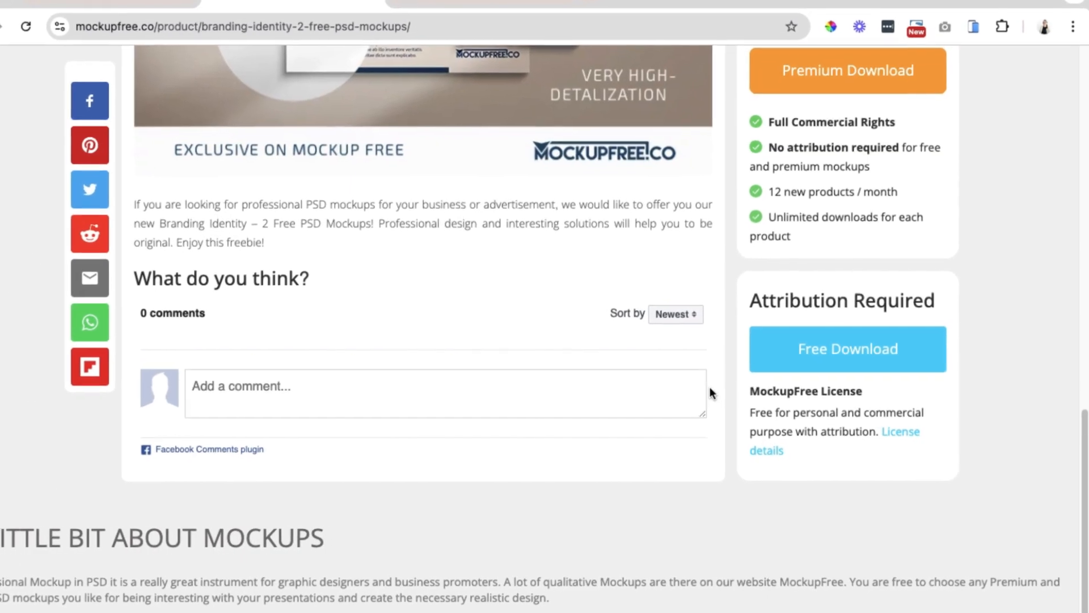
pyautogui.scroll(2, 710, 389)
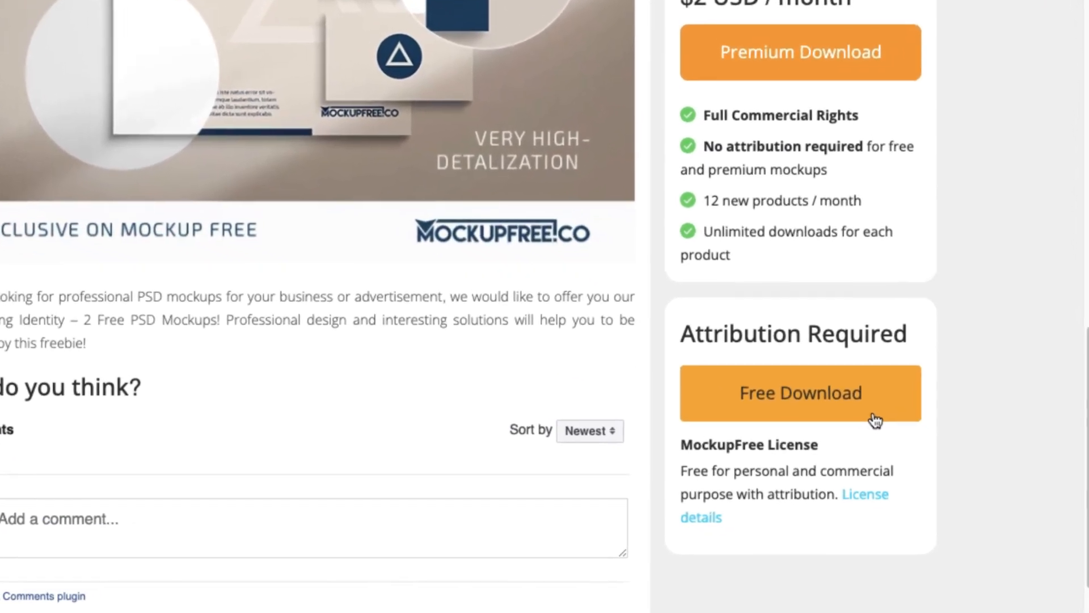
pyautogui.moveTo(575, 456); pyautogui.dragTo(708, 529)
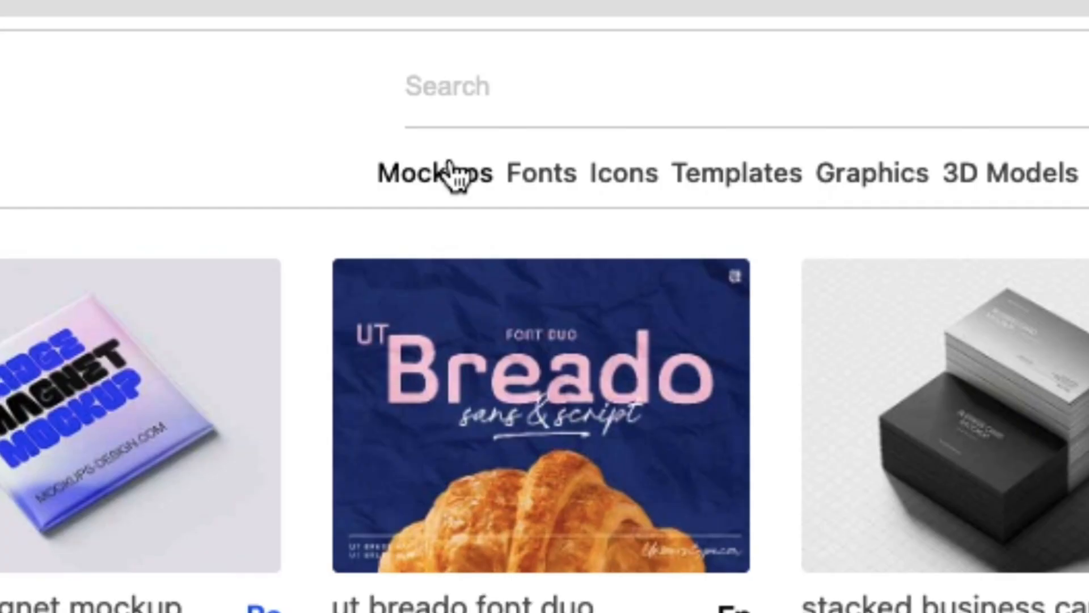
# Open the Mockups category on Unblast and browse the available free mockups.
pyautogui.click(420, 118)
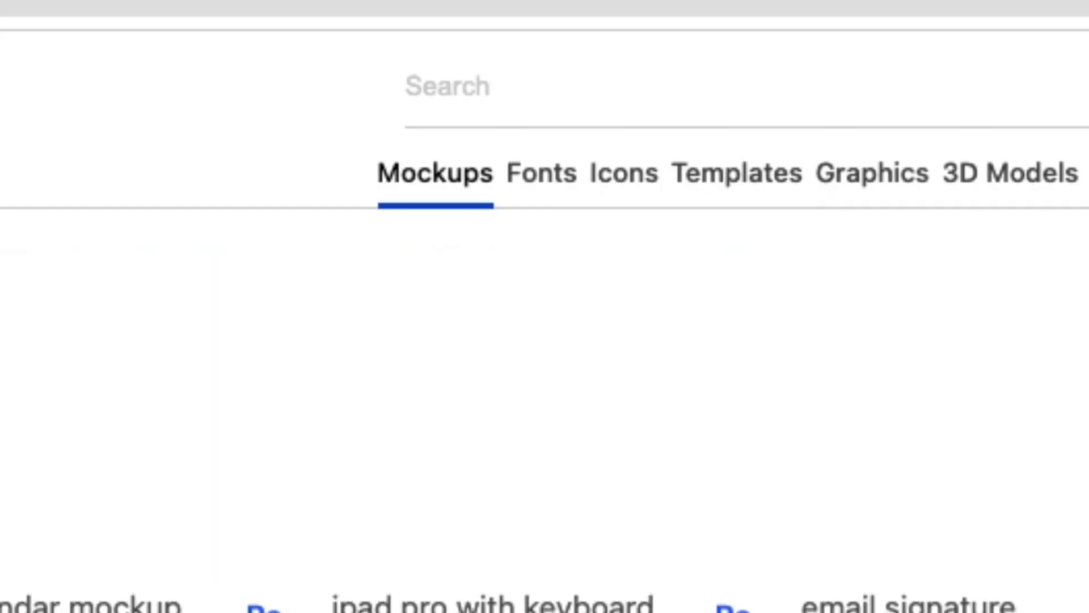
pyautogui.scroll(-3, 580, 395)
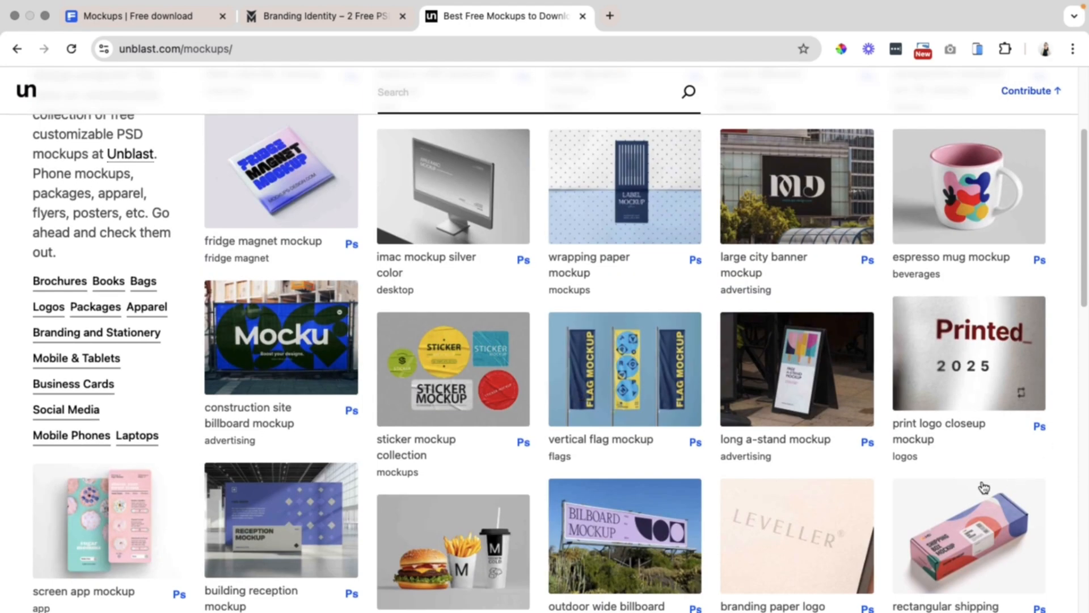
pyautogui.scroll(-6, 883, 449)
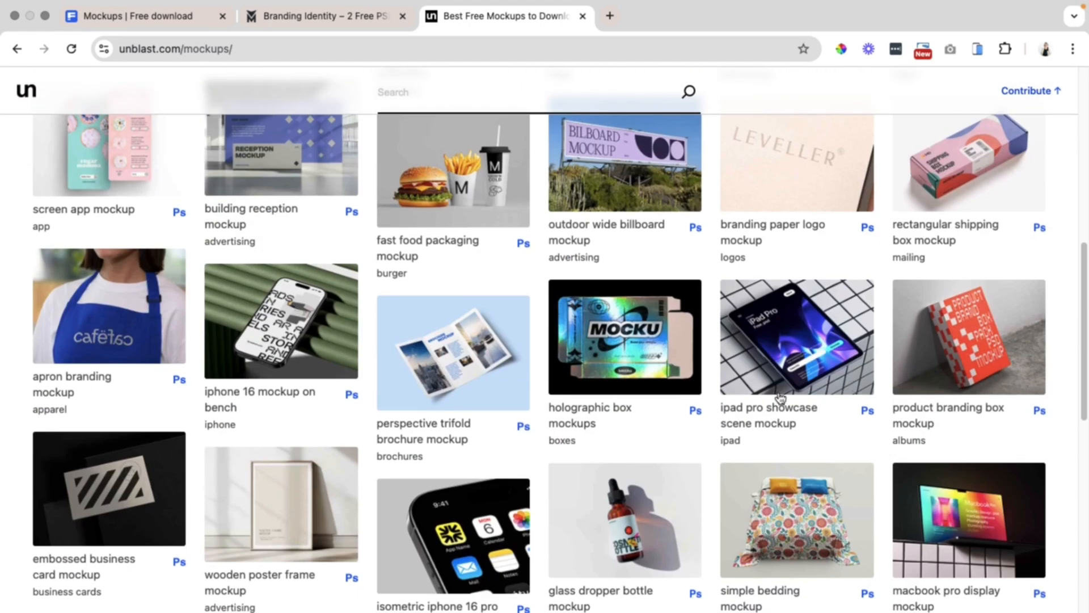
pyautogui.scroll(-6, 394, 442)
pyautogui.scroll(-6, 838, 452)
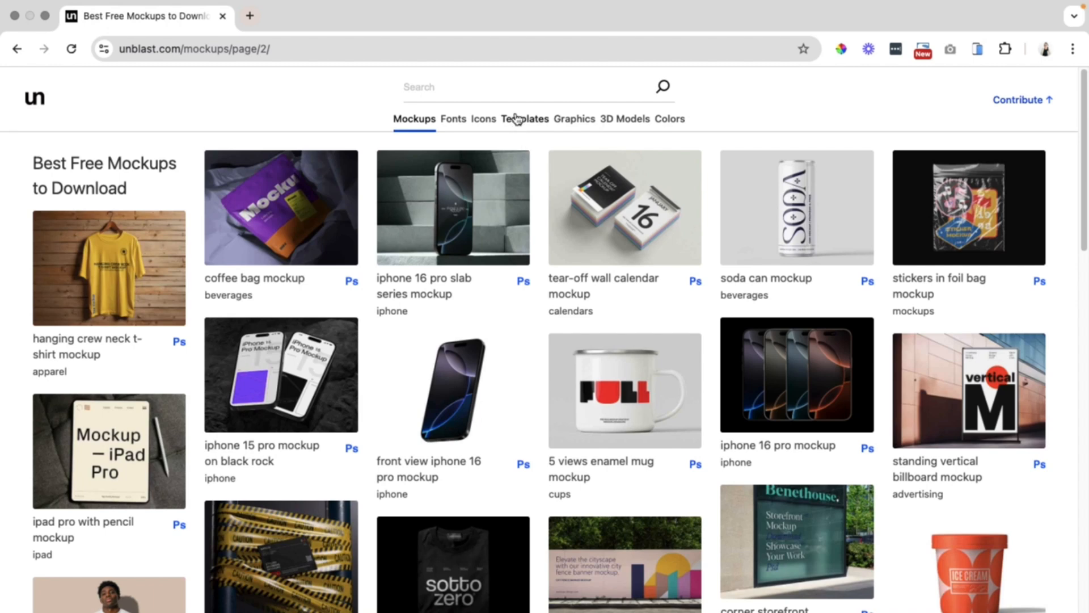
# Search Unblast for "gift box" and look through the matching resources.
pyautogui.click(499, 86)
pyautogui.click(452, 94)
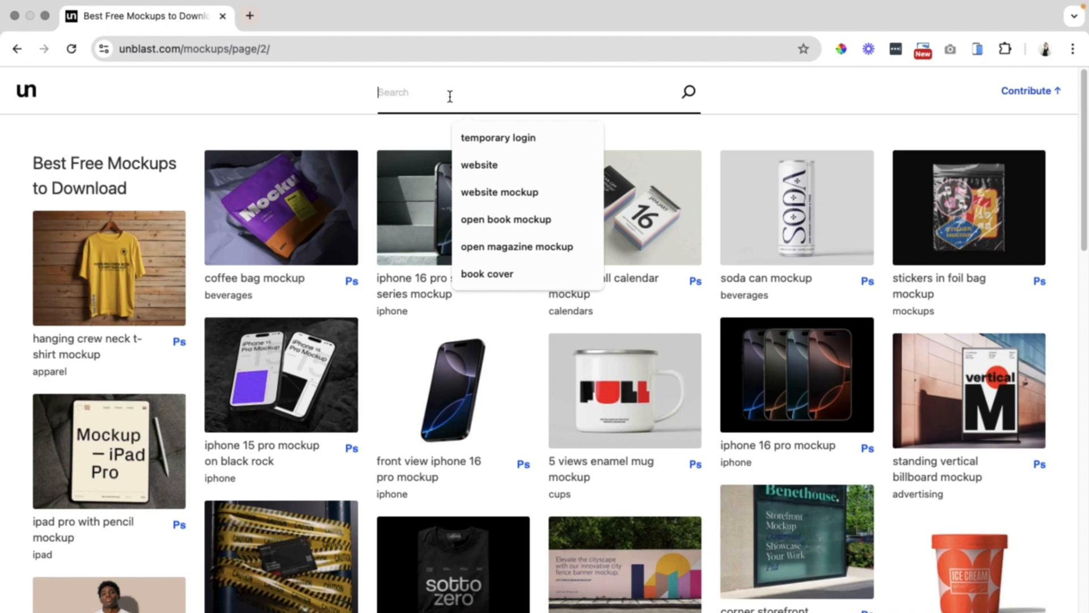
pyautogui.write('gift box')
pyautogui.press('Return')
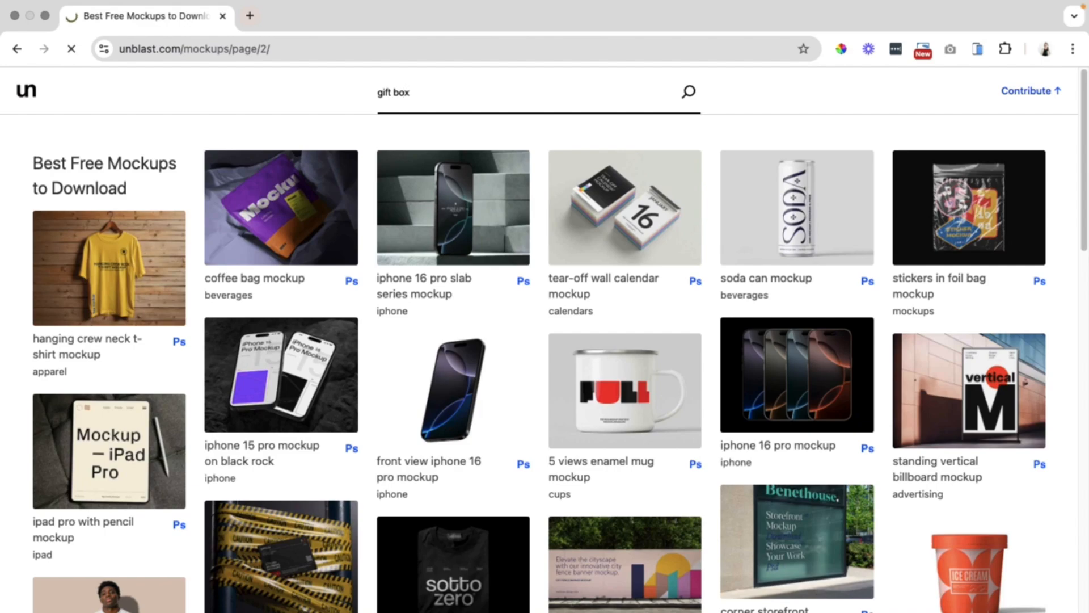
pyautogui.scroll(-10, 847, 489)
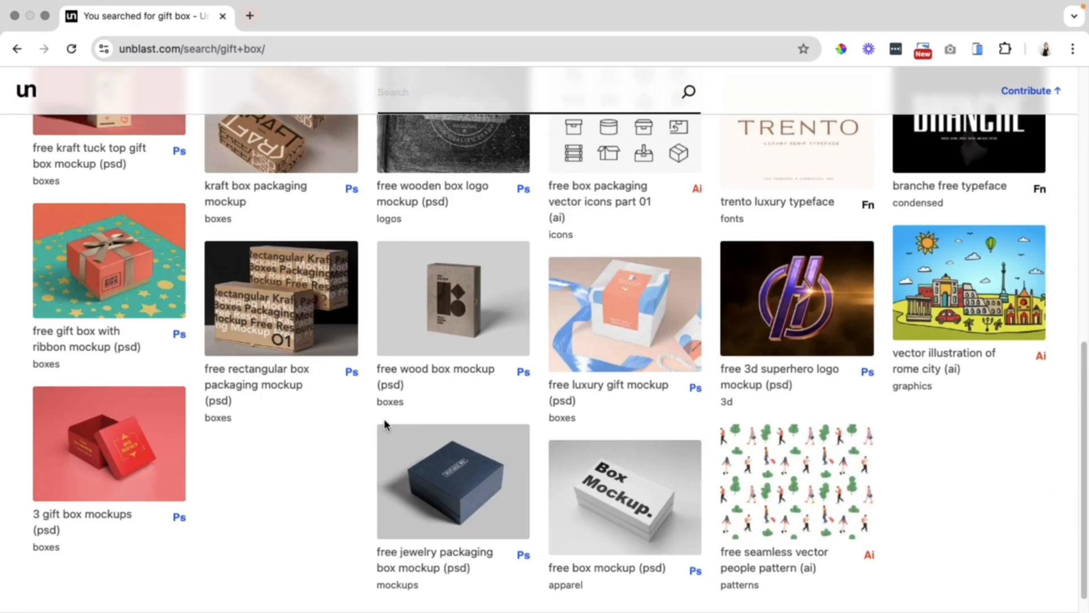
pyautogui.scroll(-2, 192, 419)
pyautogui.scroll(12, 715, 360)
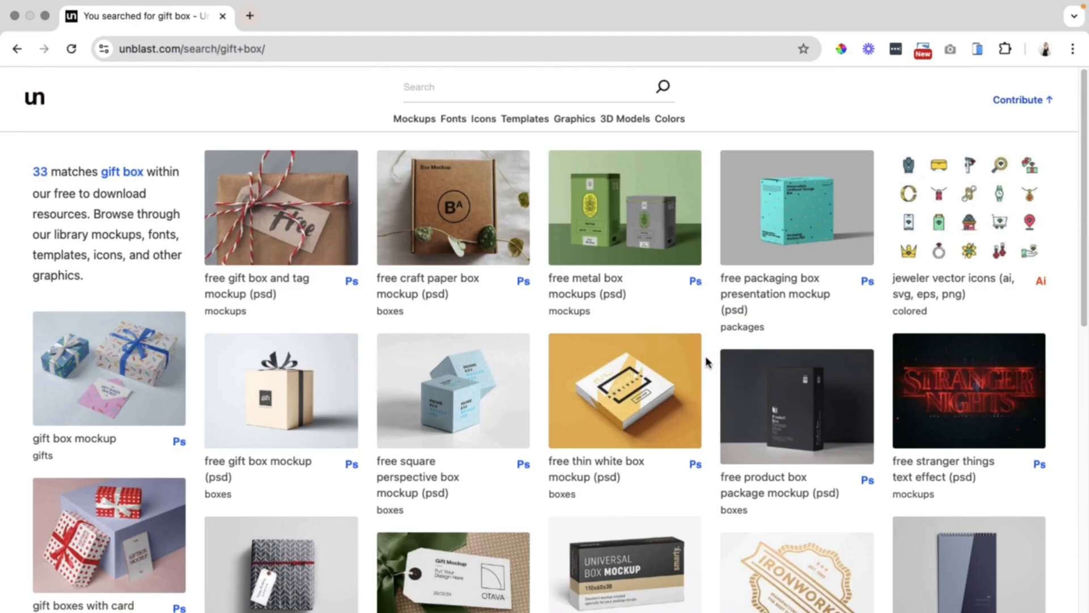
# Open the "free gift box mockup (psd)" result and review its file format, description and download options.
pyautogui.click(293, 404)
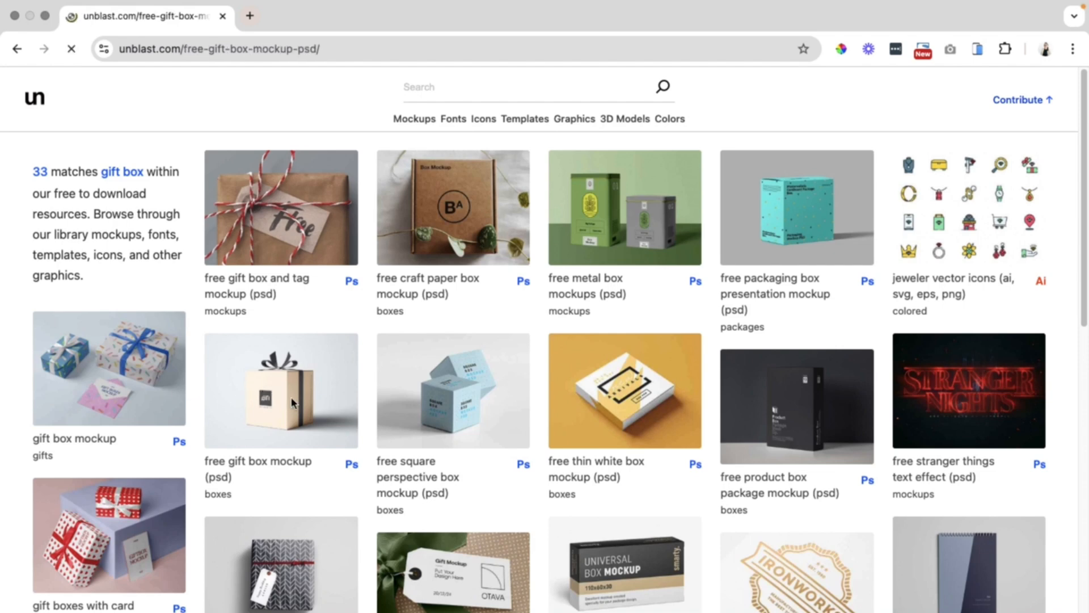
pyautogui.scroll(-2, 774, 357)
pyautogui.scroll(3, 757, 332)
pyautogui.moveTo(622, 180); pyautogui.dragTo(685, 176)
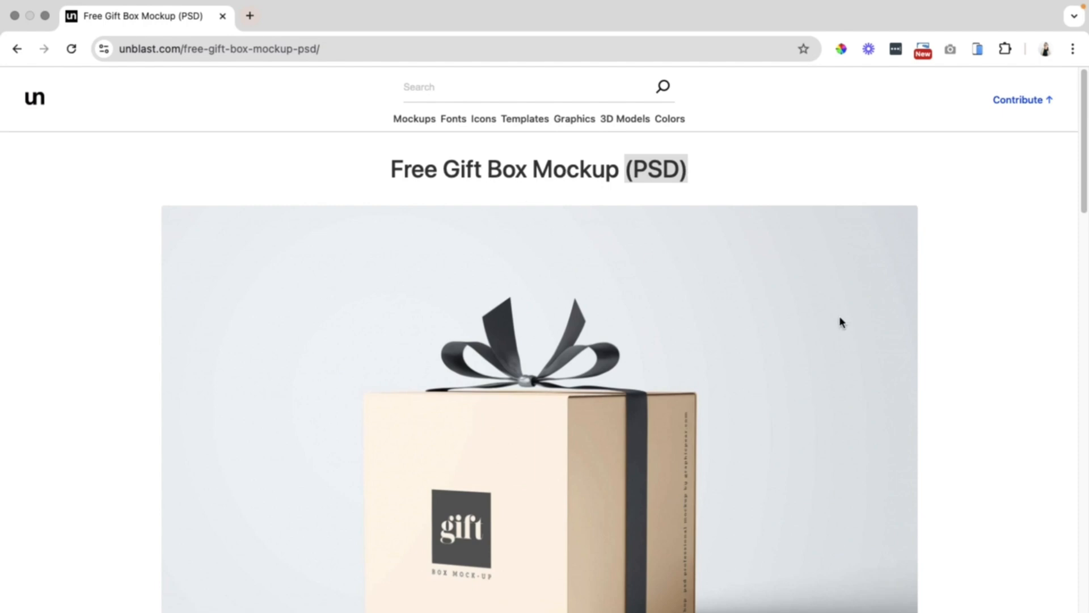
pyautogui.scroll(-3, 694, 362)
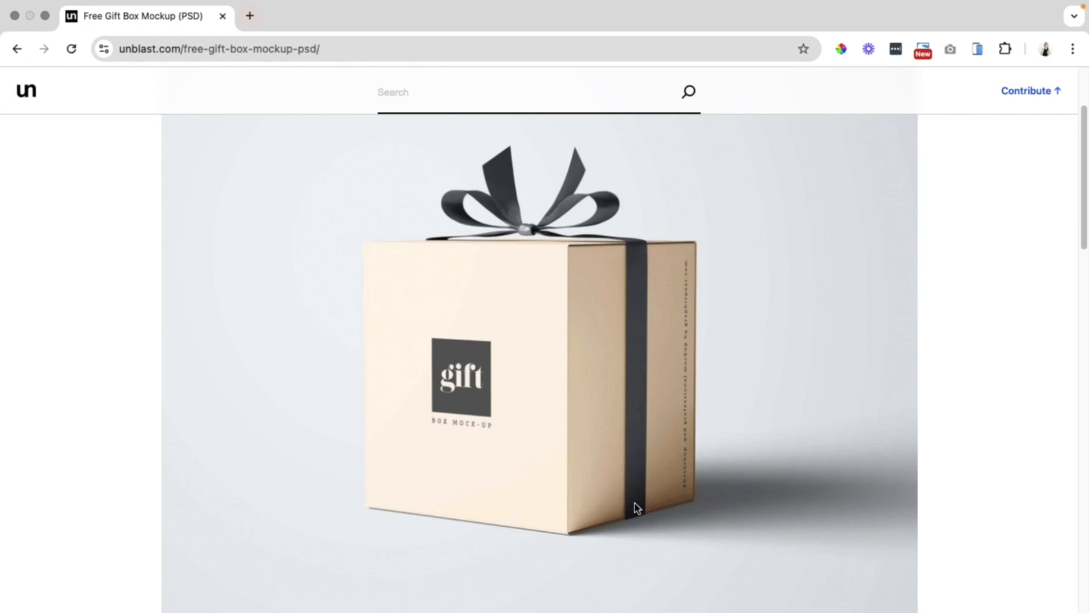
pyautogui.scroll(-7, 498, 520)
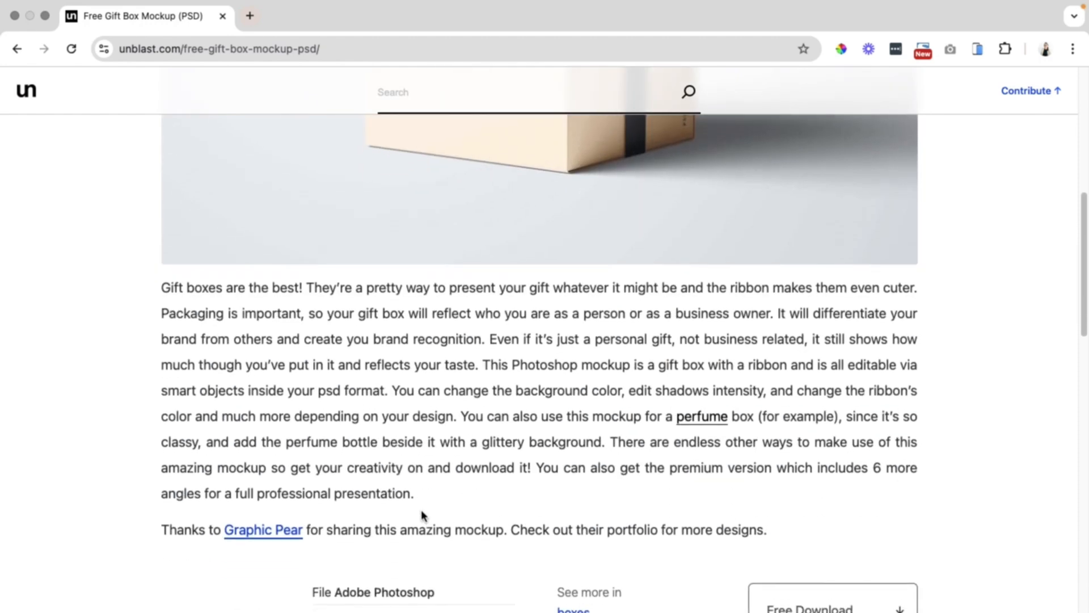
pyautogui.scroll(-2, 454, 482)
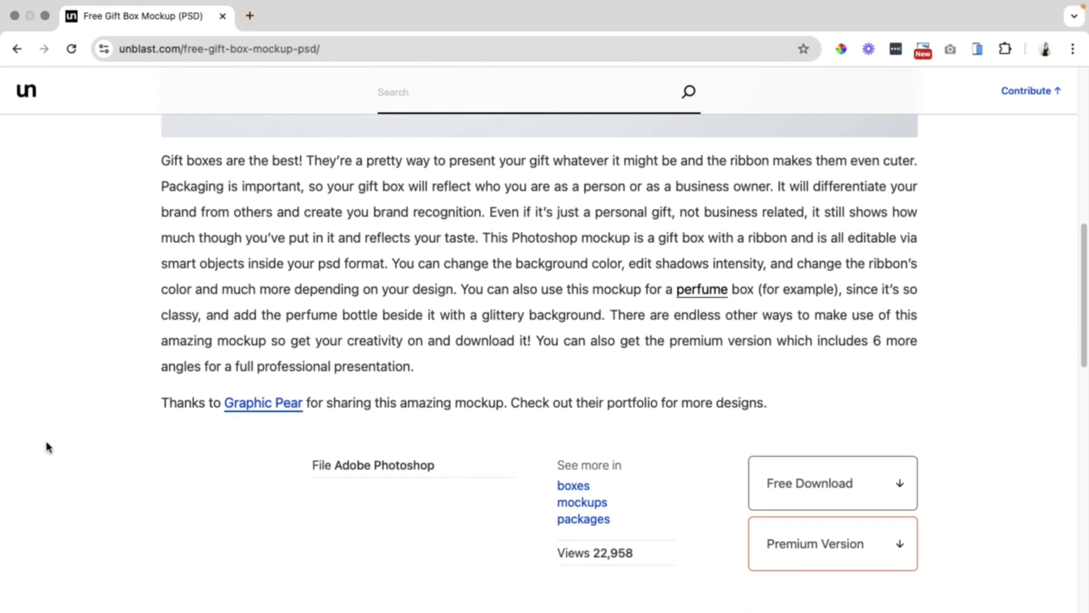
pyautogui.scroll(4, 976, 505)
pyautogui.scroll(-5, 965, 506)
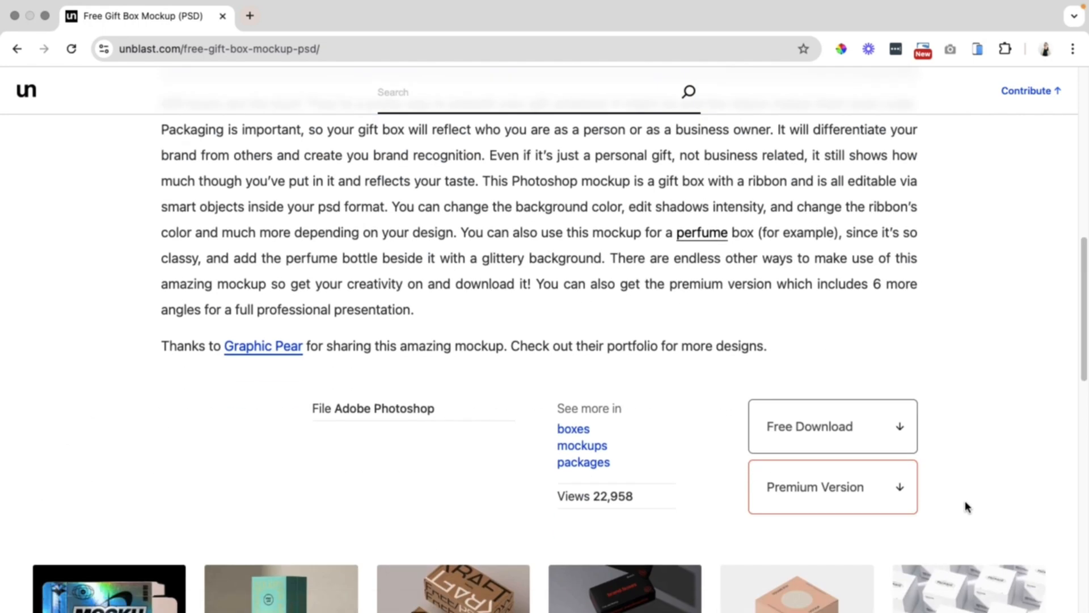
# Download the free version of the gift box mockup and select 2.psd in the Gift Box Mockup Demo folder.
pyautogui.click(795, 392)
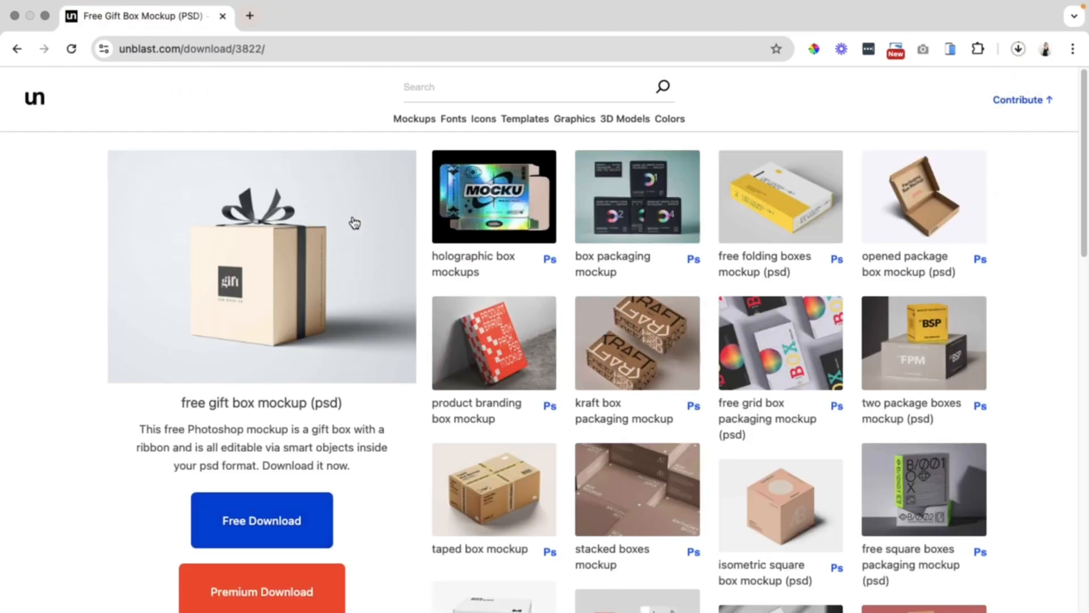
pyautogui.click(1019, 50)
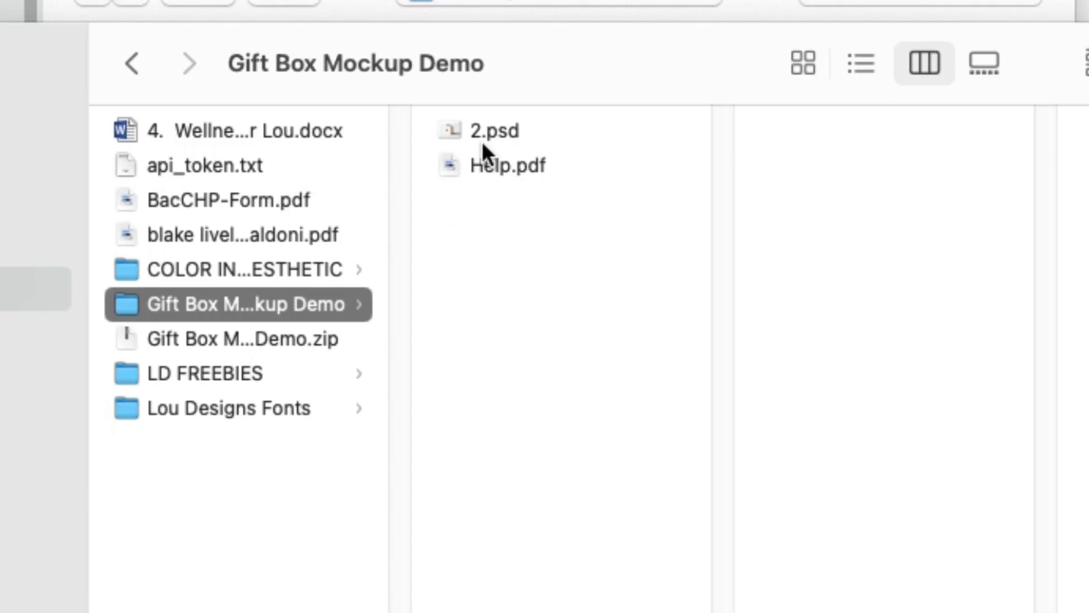
pyautogui.click(481, 137)
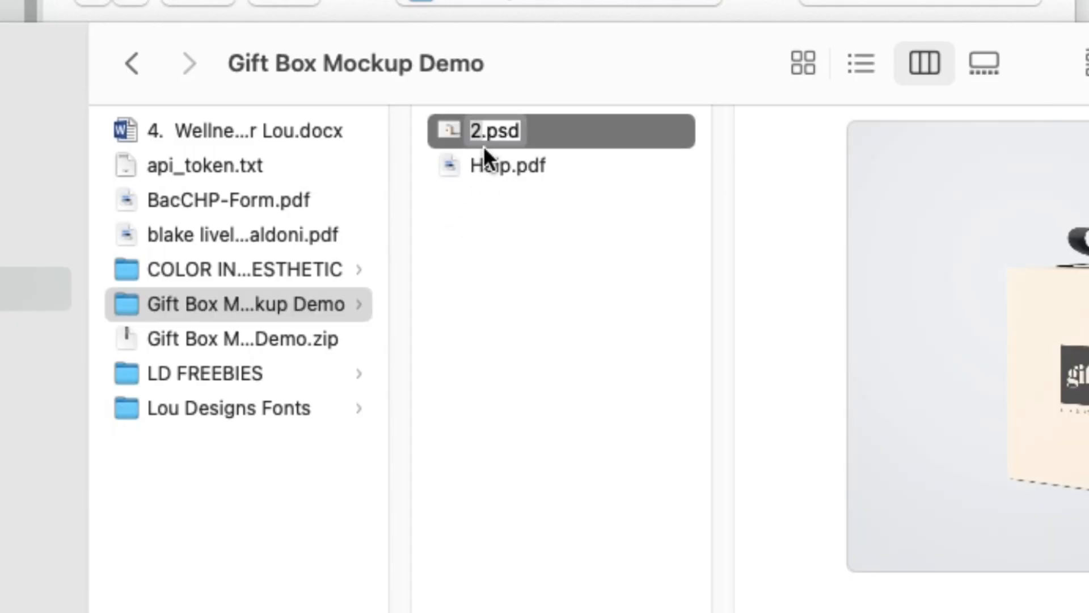
pyautogui.click(533, 184)
pyautogui.click(516, 133)
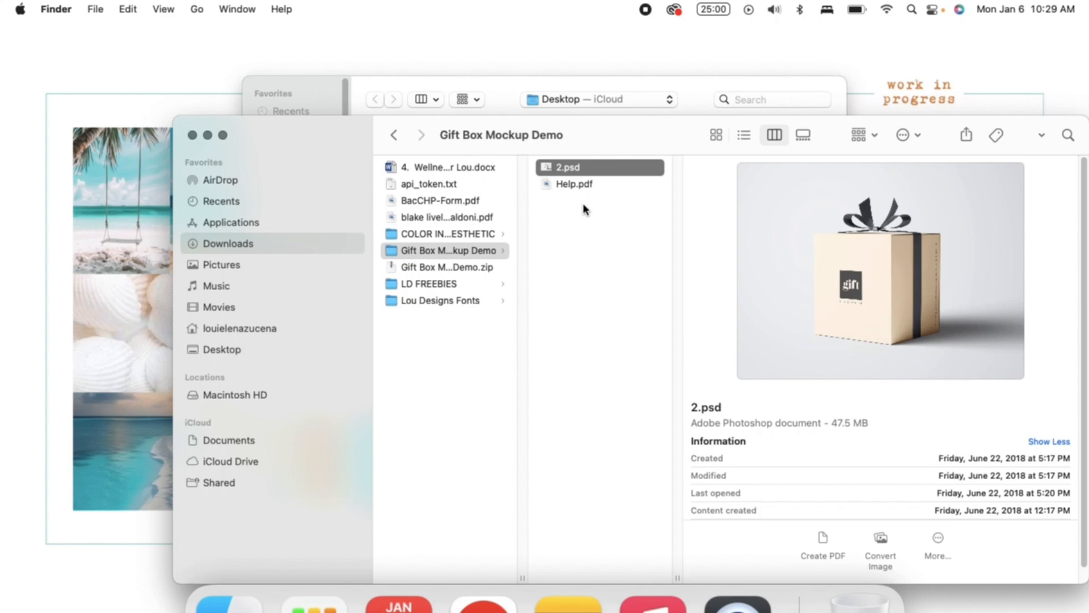
# Switch from Finder back to Chrome and open the photopea.com website.
pyautogui.click(496, 606)
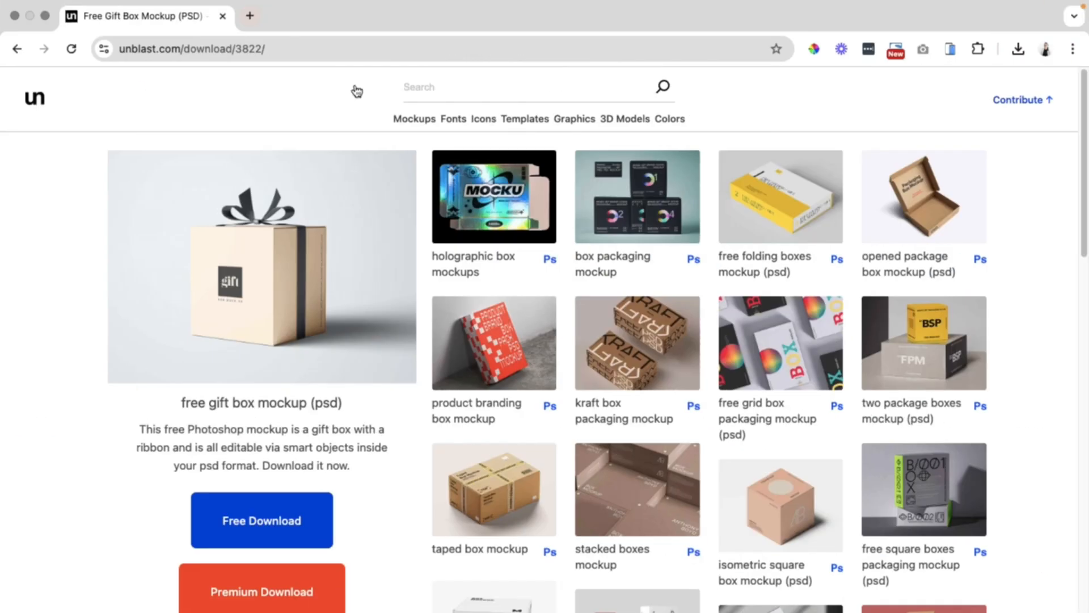
pyautogui.click(278, 48)
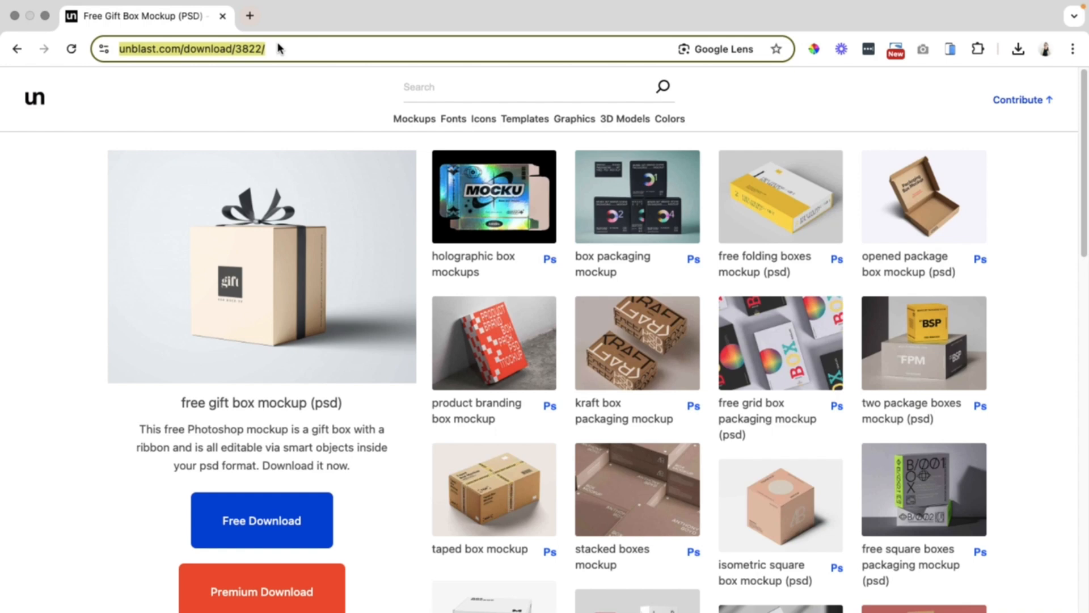
pyautogui.write('photo')
pyautogui.press('Return')
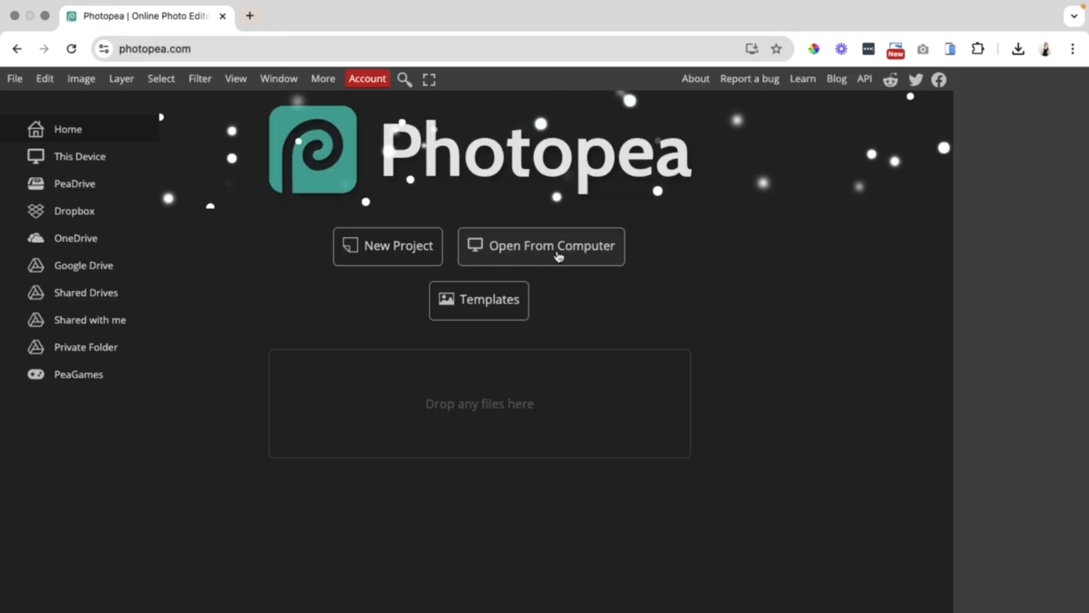
# Open 2.psd from the Gift Box Mockup Demo folder in Downloads.
pyautogui.click(558, 253)
pyautogui.click(194, 273)
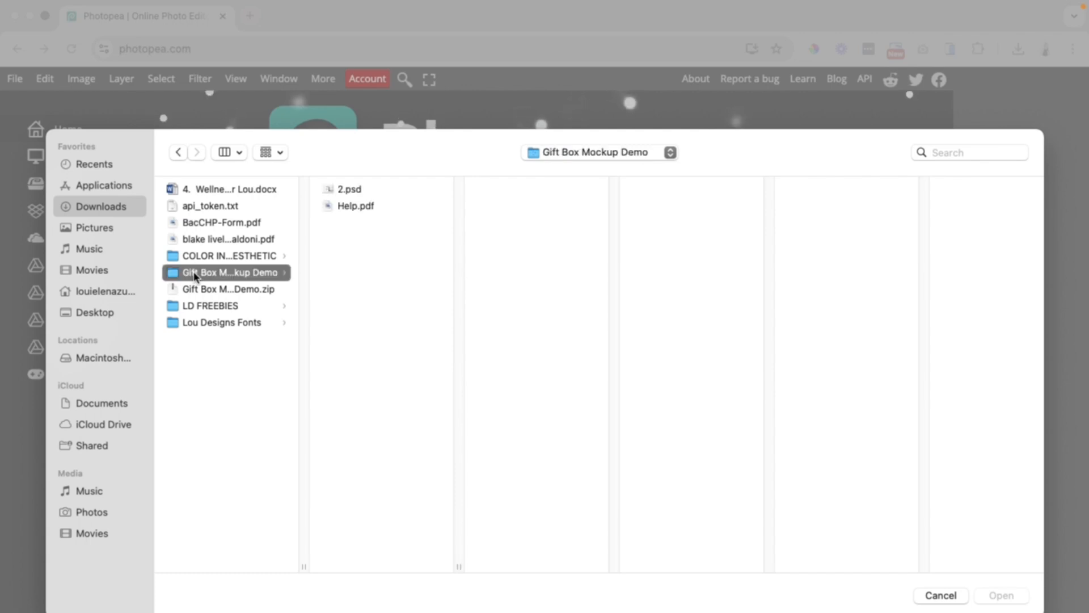
pyautogui.click(353, 191)
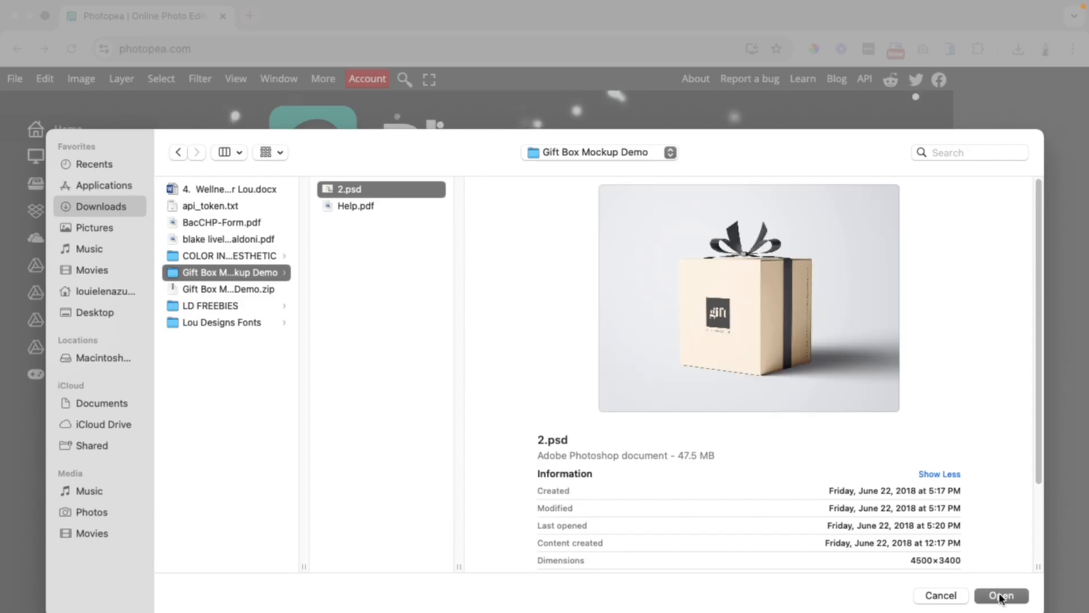
pyautogui.click(1001, 596)
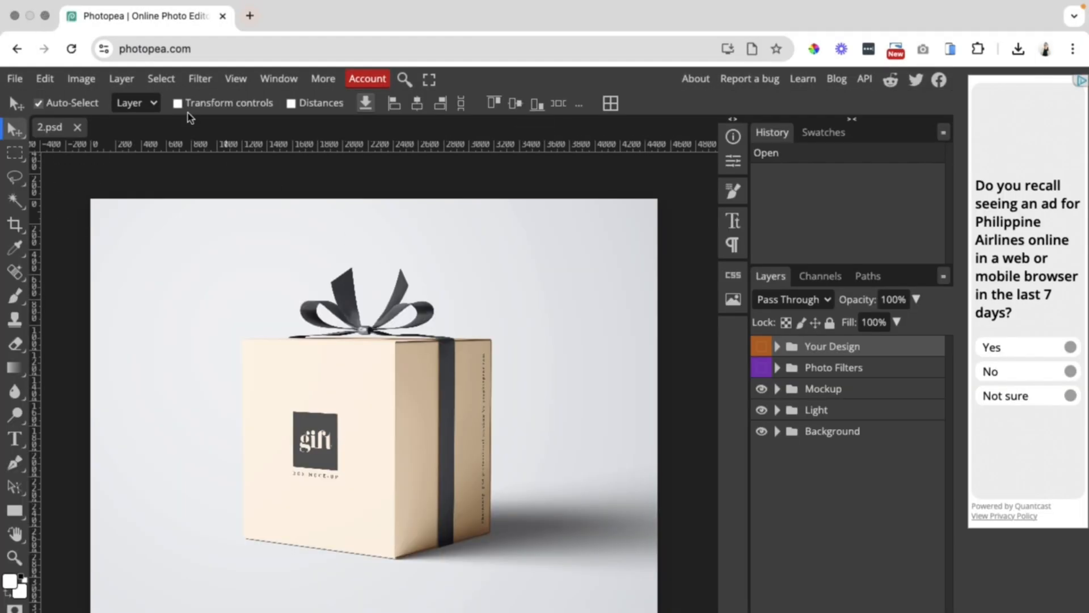
# Switch to Notes and review the hex codes in the 2025 Brand Colors note.
pyautogui.moveTo(120, 4)
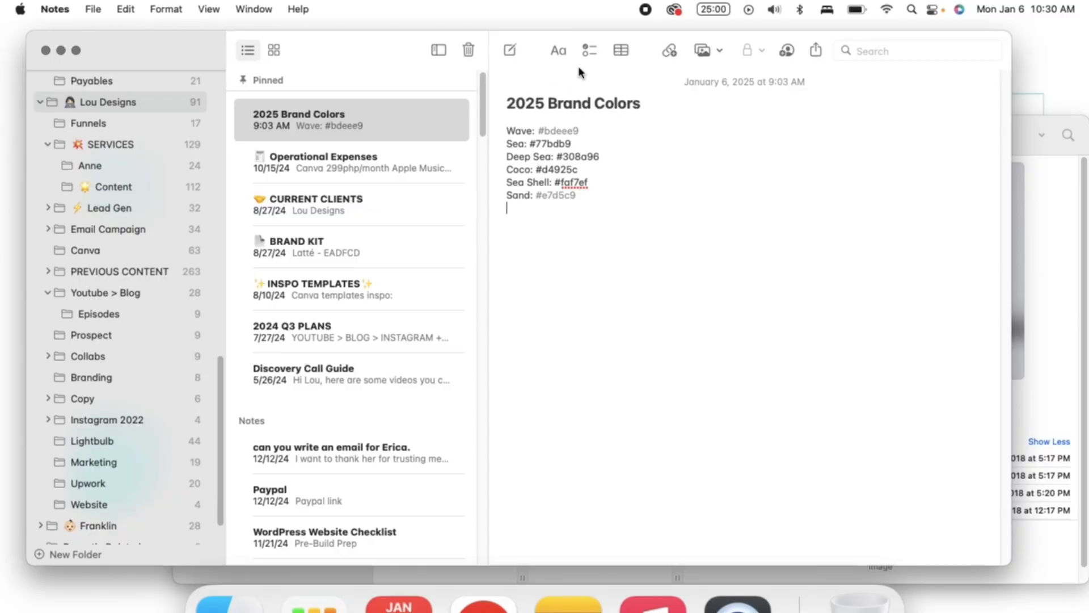
pyautogui.moveTo(578, 66); pyautogui.dragTo(554, 55)
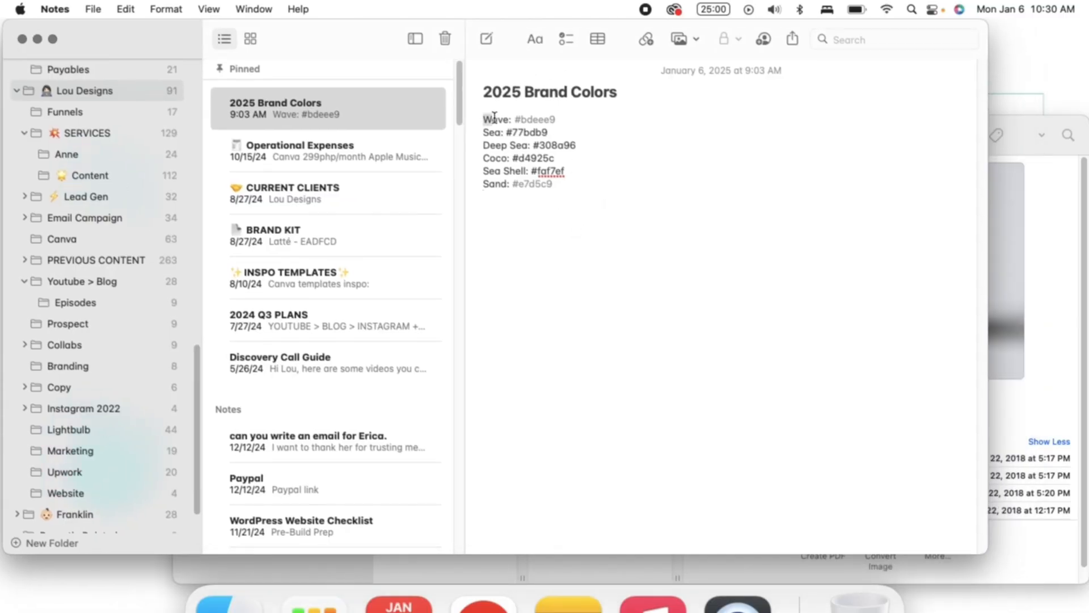
pyautogui.moveTo(483, 119); pyautogui.dragTo(622, 192)
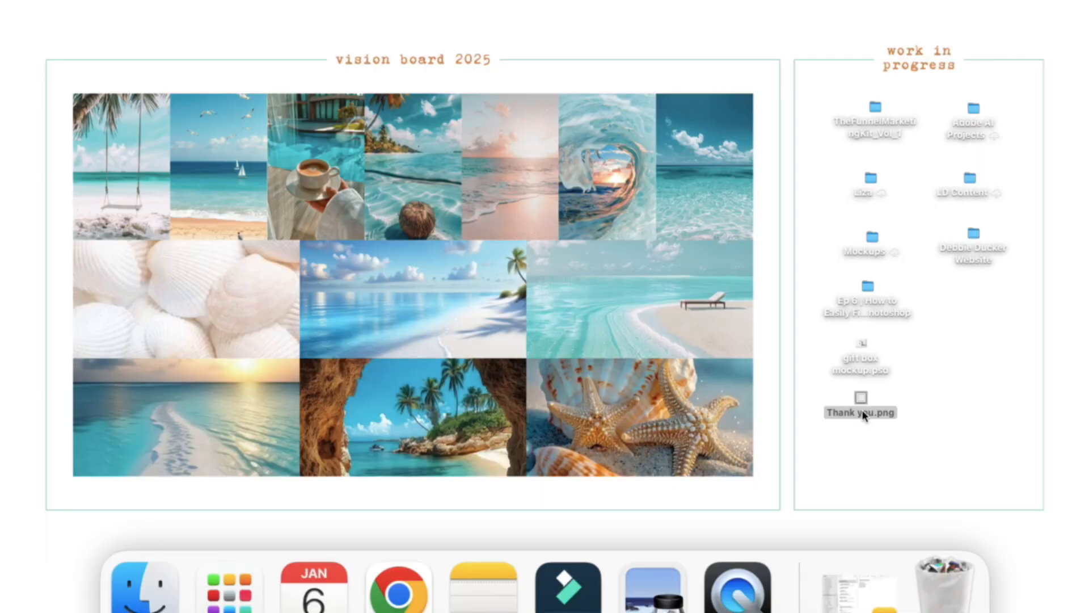
# Preview Thank you.png from the desktop in an enlarged window, close it, and minimise the Notes window.
pyautogui.doubleClick(862, 413)
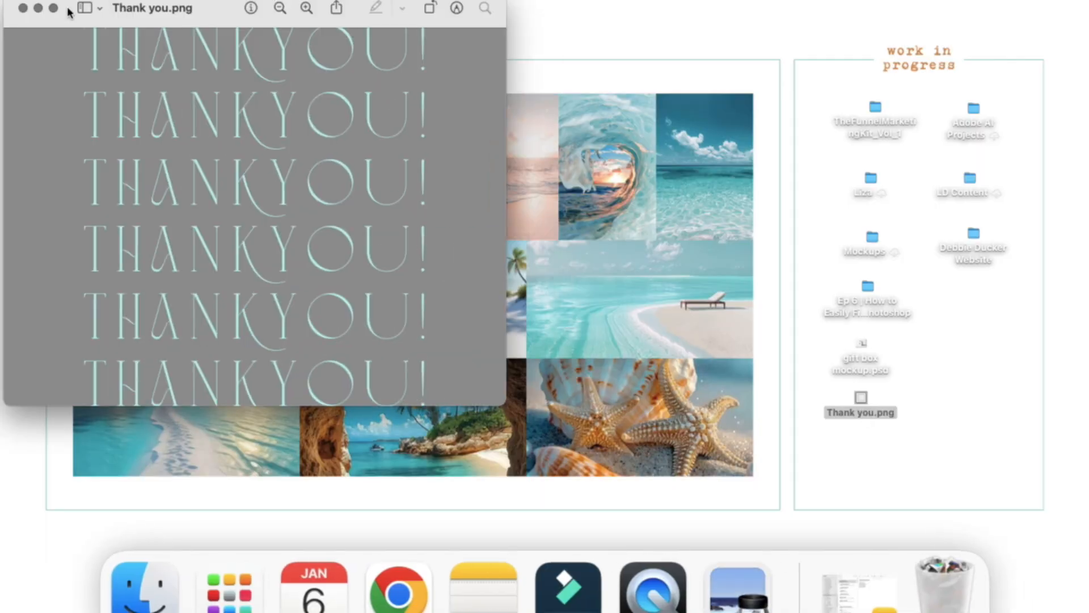
pyautogui.moveTo(67, 17); pyautogui.dragTo(133, 14)
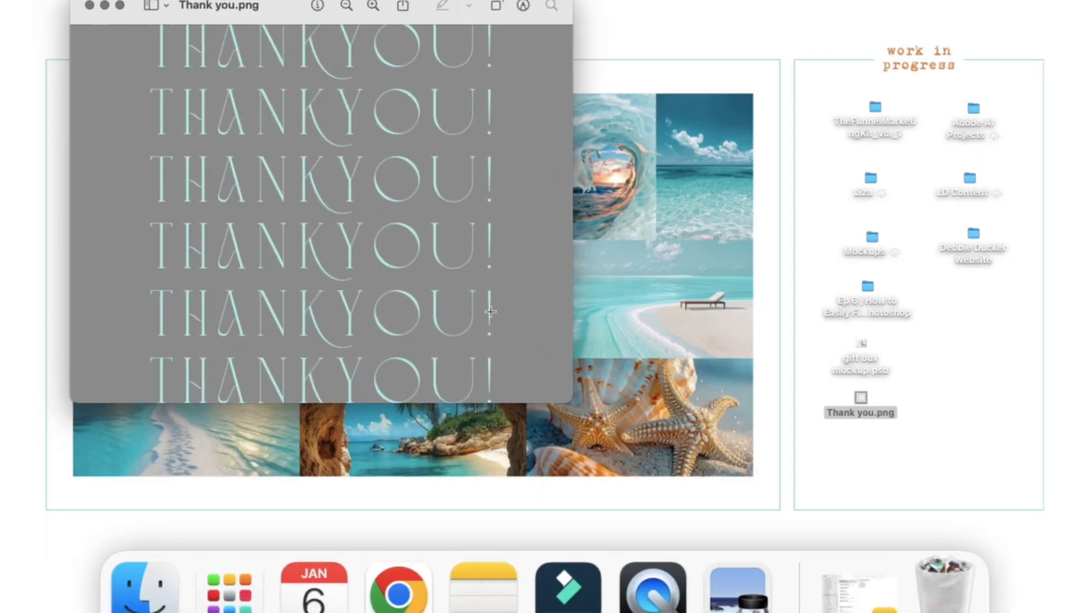
pyautogui.moveTo(582, 397); pyautogui.dragTo(574, 488)
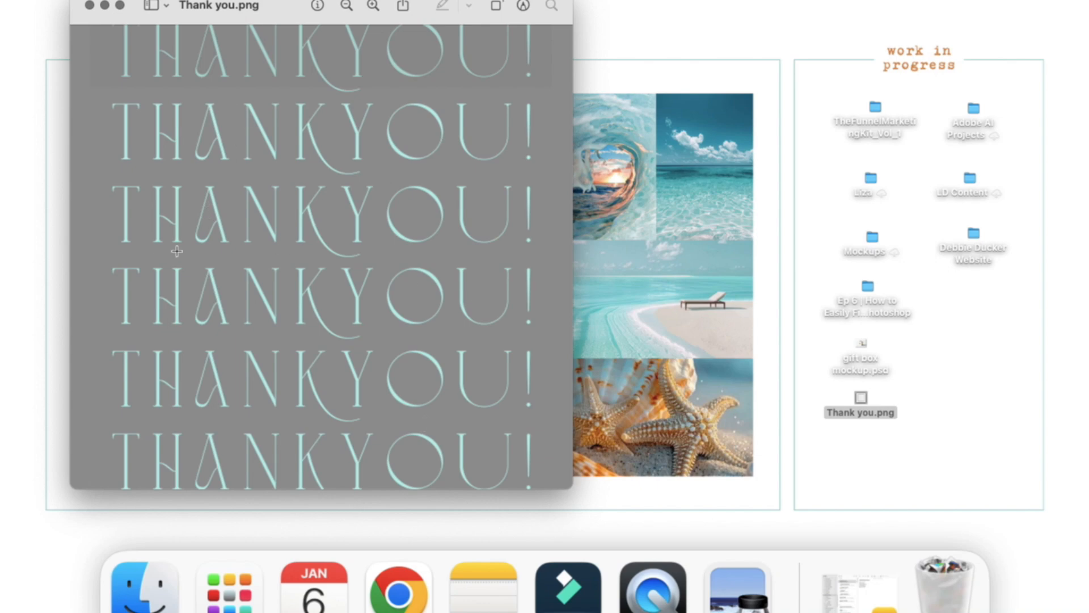
pyautogui.click(89, 6)
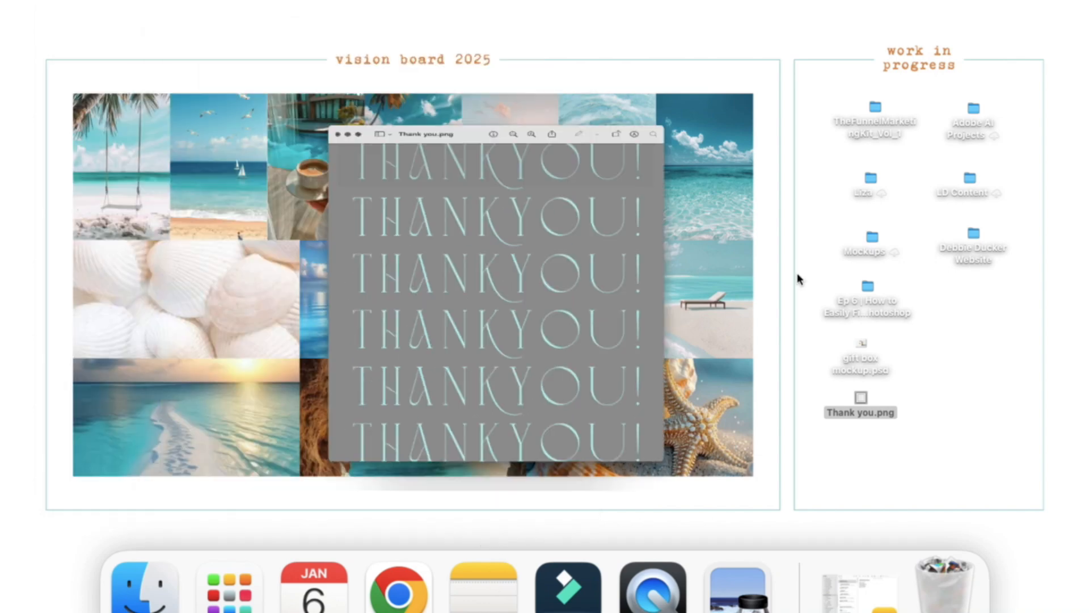
pyautogui.click(541, 594)
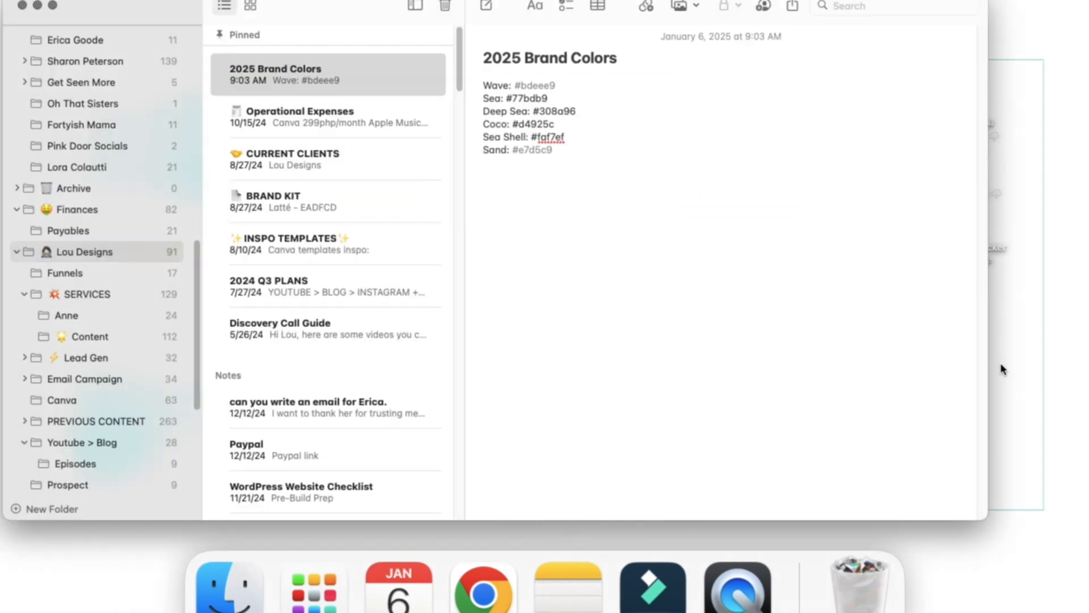
pyautogui.click(36, 5)
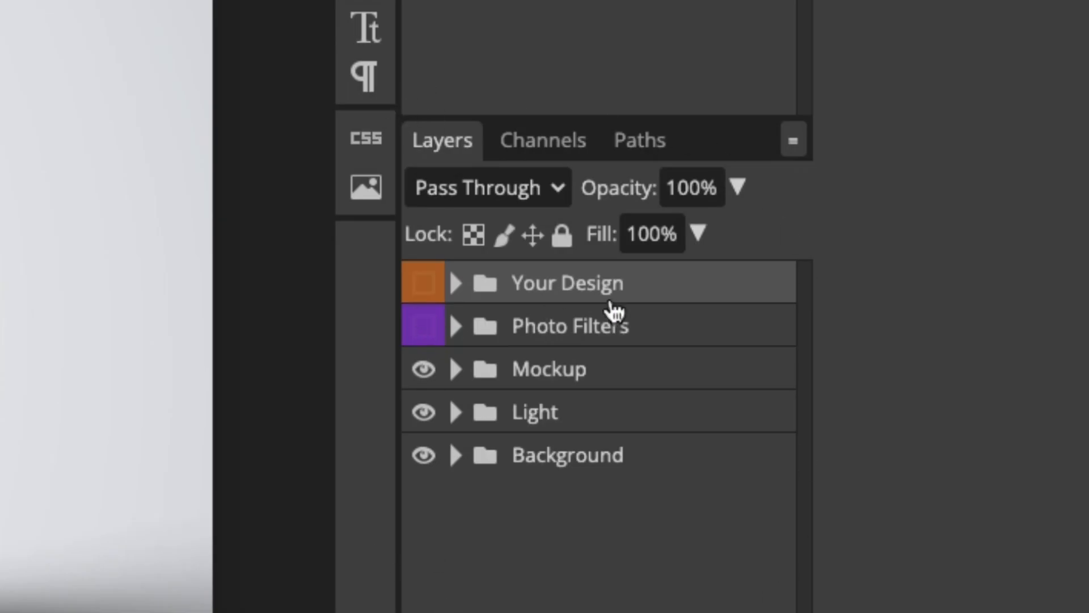
# Go through the mockup's layer groups Photo Filters, Mockup, Light, Background and Your Design to see how the file is organised.
pyautogui.click(653, 324)
pyautogui.click(632, 374)
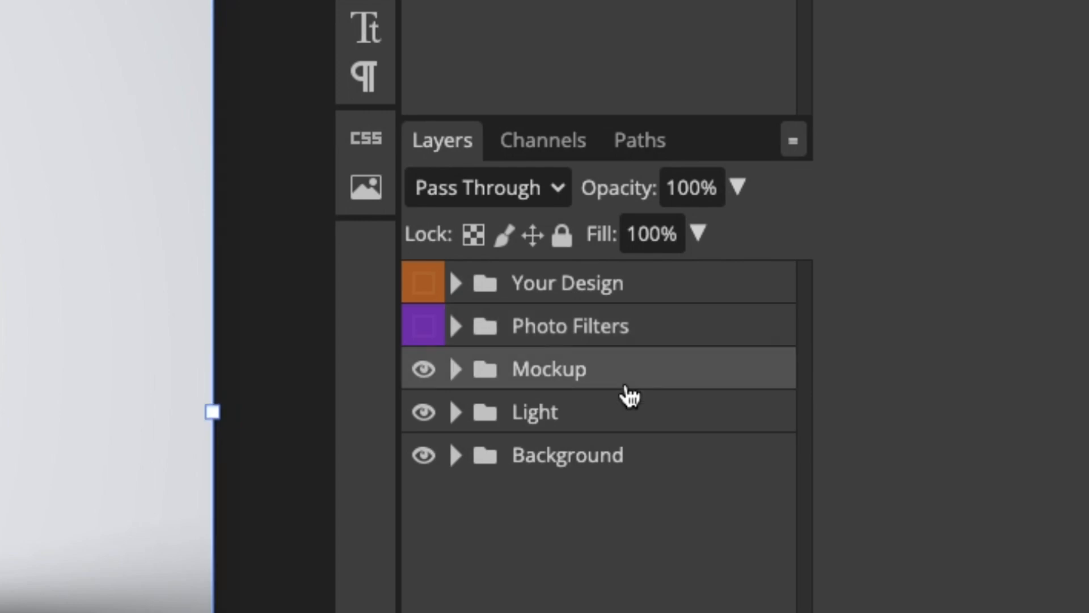
pyautogui.click(618, 429)
pyautogui.click(603, 455)
pyautogui.click(581, 429)
pyautogui.click(579, 377)
pyautogui.click(579, 325)
pyautogui.click(570, 284)
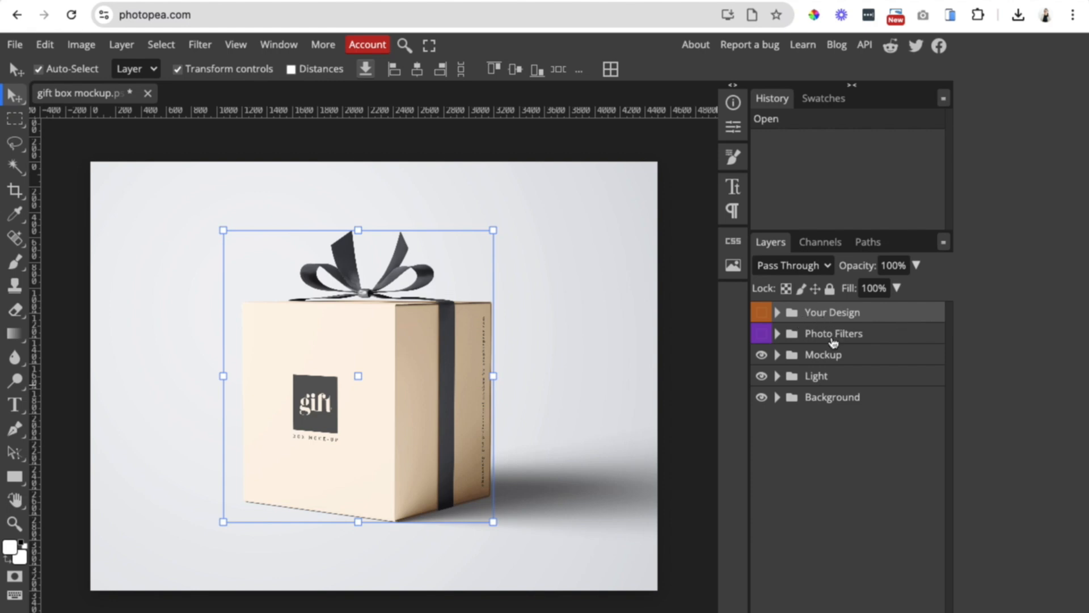
pyautogui.click(831, 335)
# Make the Your Design group visible, expand it to check its side layers, and open the Top Side - Edit Me smart object.
pyautogui.click(824, 322)
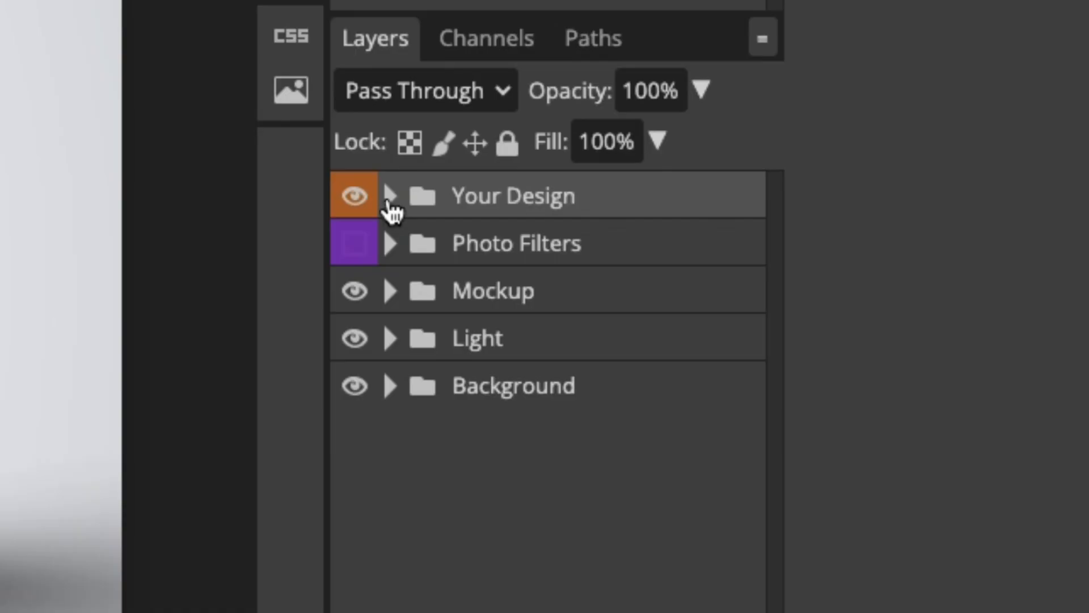
pyautogui.click(777, 313)
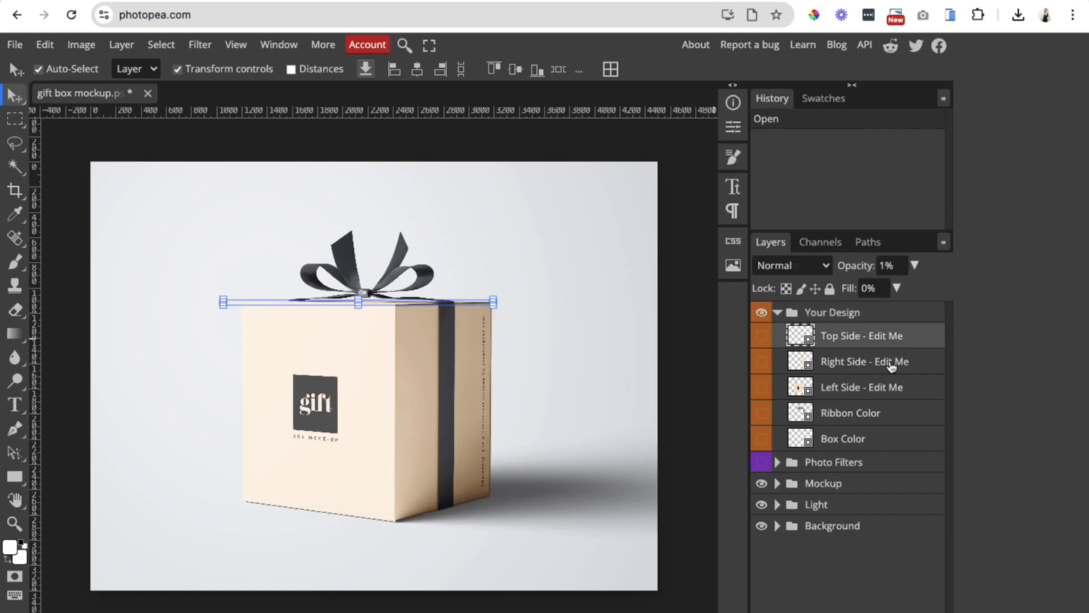
pyautogui.click(646, 316)
pyautogui.click(892, 391)
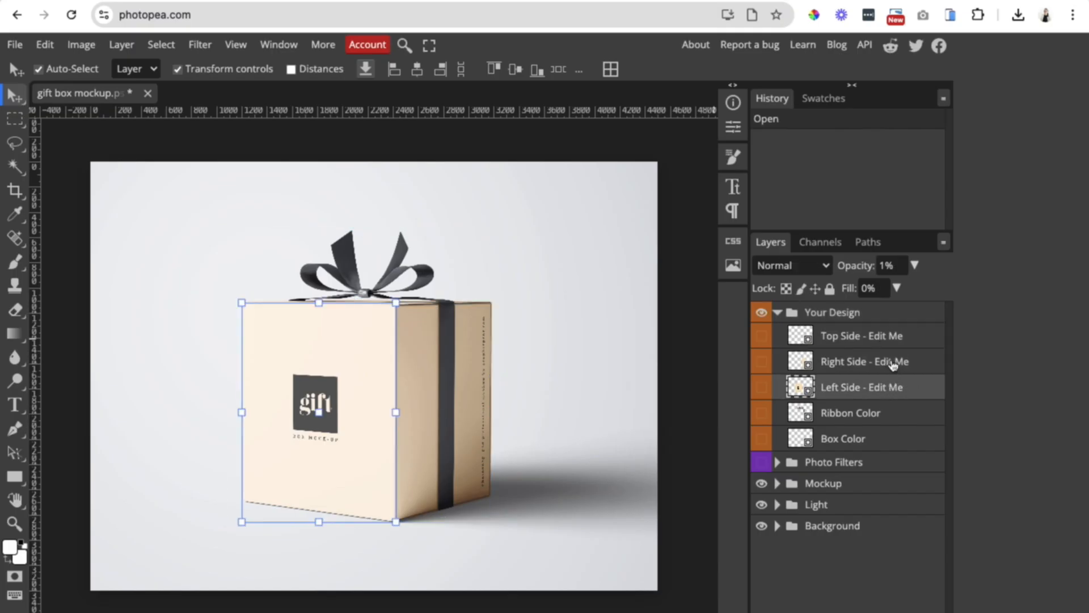
pyautogui.click(894, 362)
pyautogui.click(895, 338)
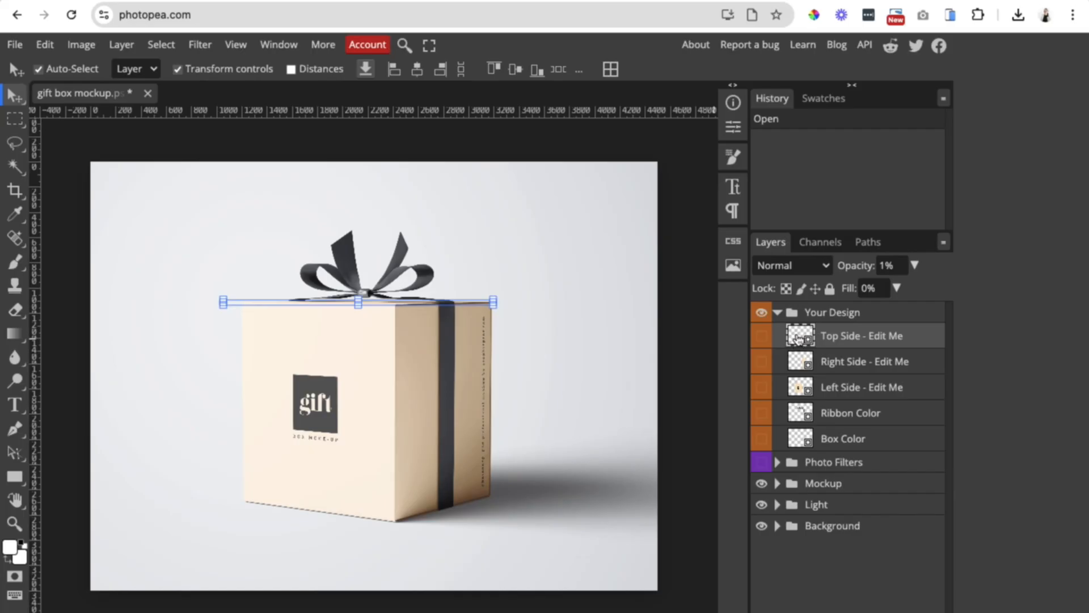
pyautogui.doubleClick(800, 338)
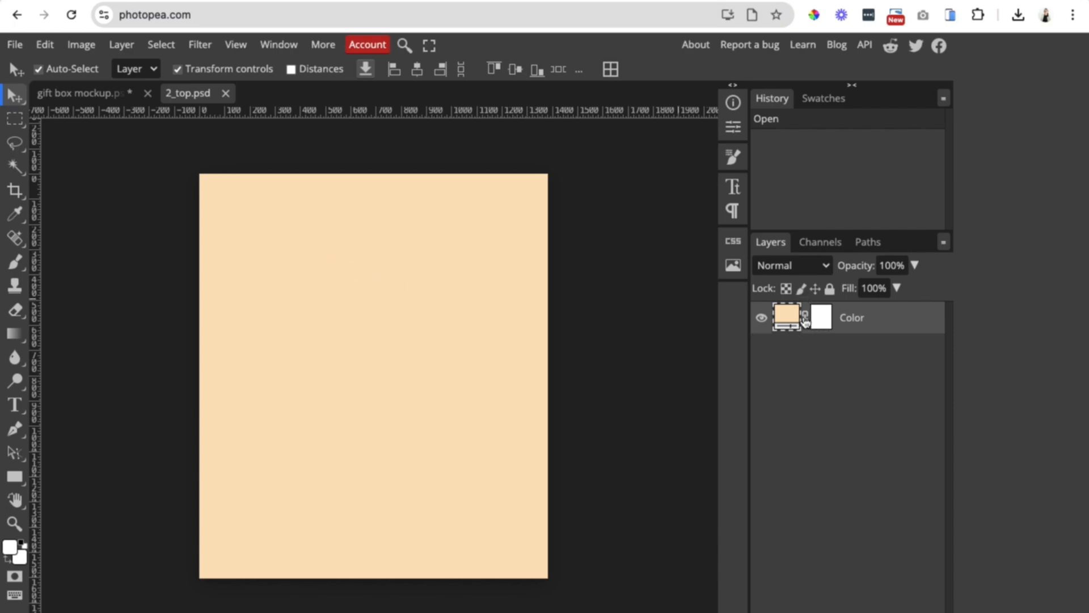
# Switch to Notes, copy the Deep Sea hex code 308a96 from the 2025 Brand Colors note, and return to Chrome.
pyautogui.hotkey('ctrl', 'Left')
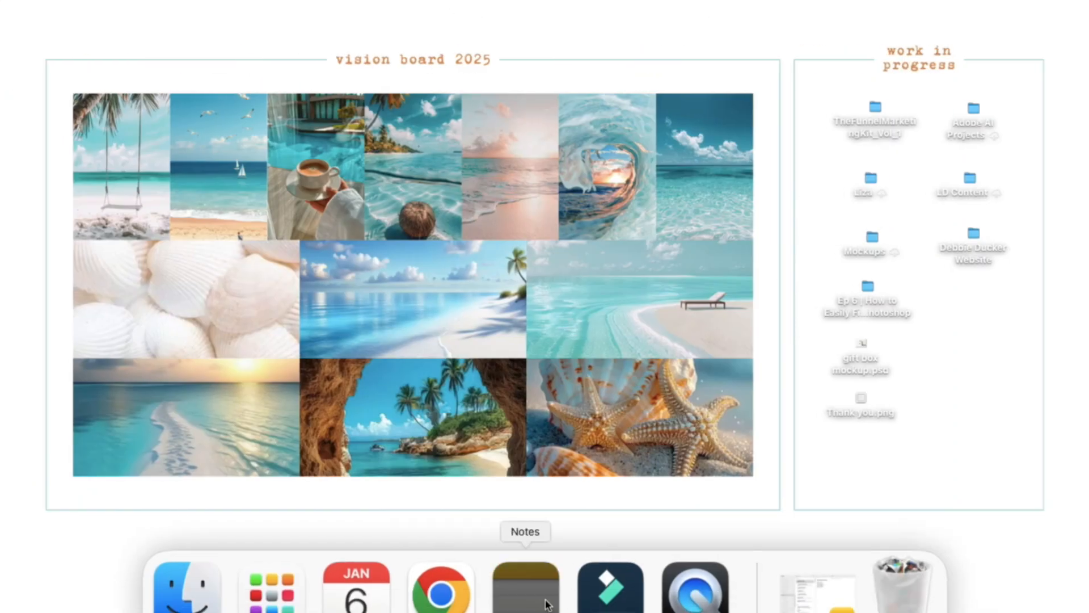
pyautogui.click(525, 590)
pyautogui.moveTo(576, 112); pyautogui.dragTo(540, 117)
pyautogui.press('super+c')
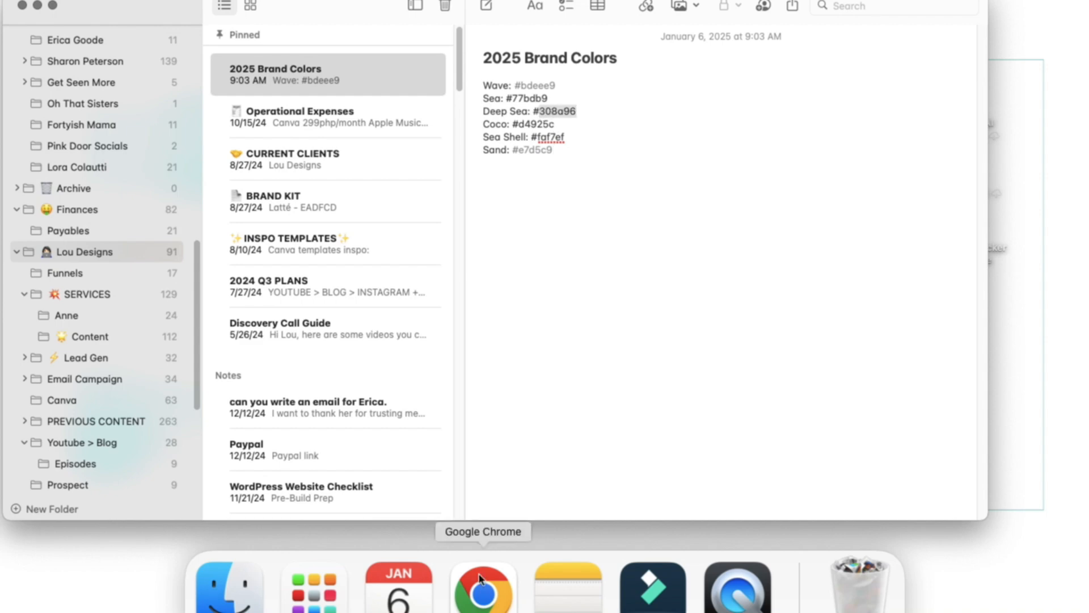
pyautogui.click(483, 593)
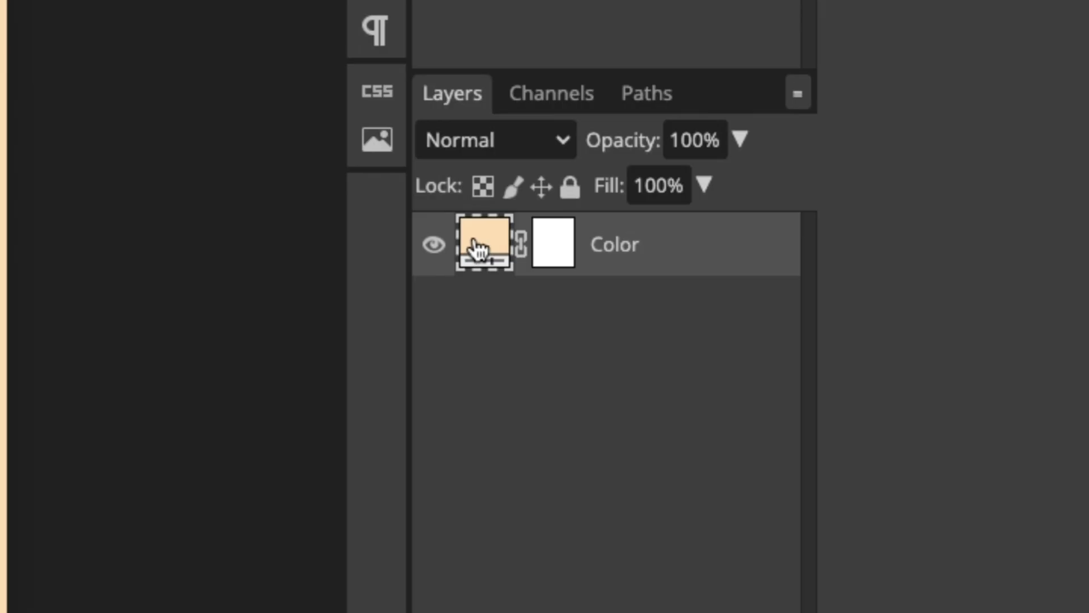
# Set the Color fill layer of the top side to #308a96, then save and close the smart object.
pyautogui.doubleClick(480, 248)
pyautogui.doubleClick(375, 381)
pyautogui.press('super+v')
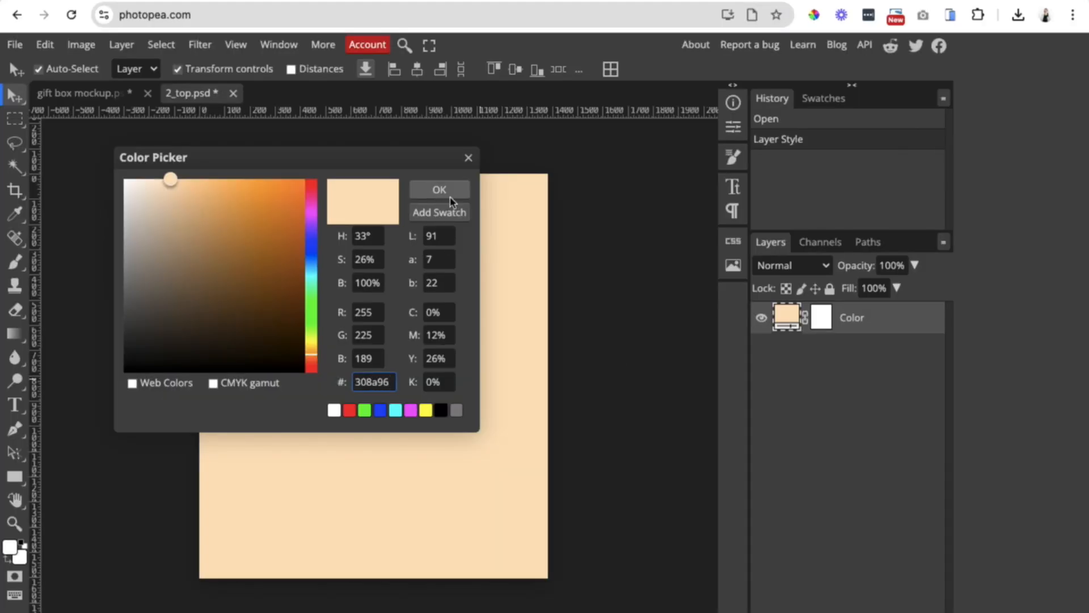
pyautogui.click(452, 200)
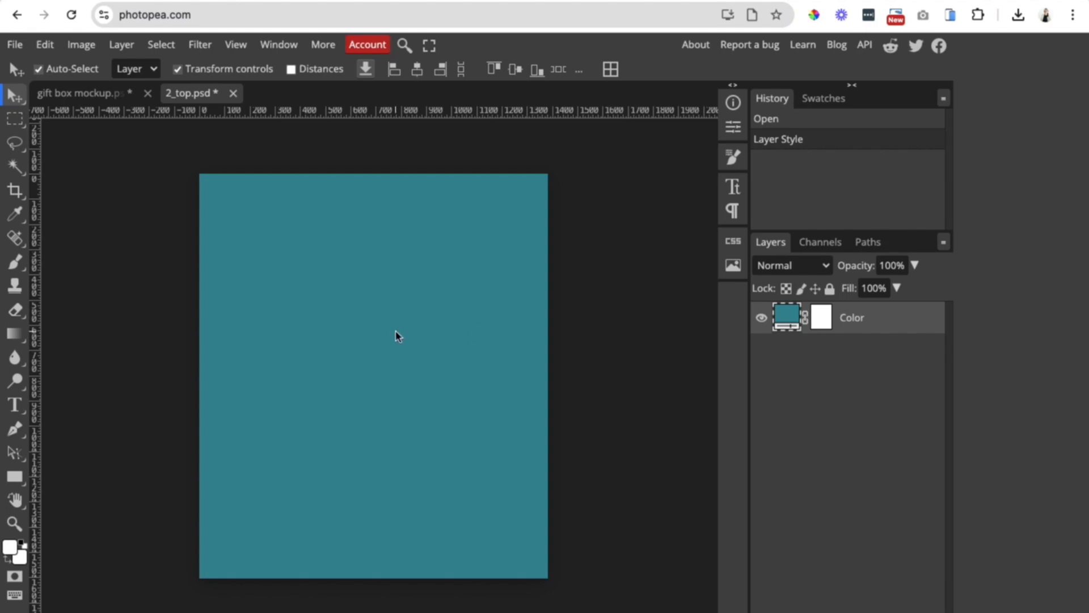
pyautogui.press('super+s')
pyautogui.click(225, 94)
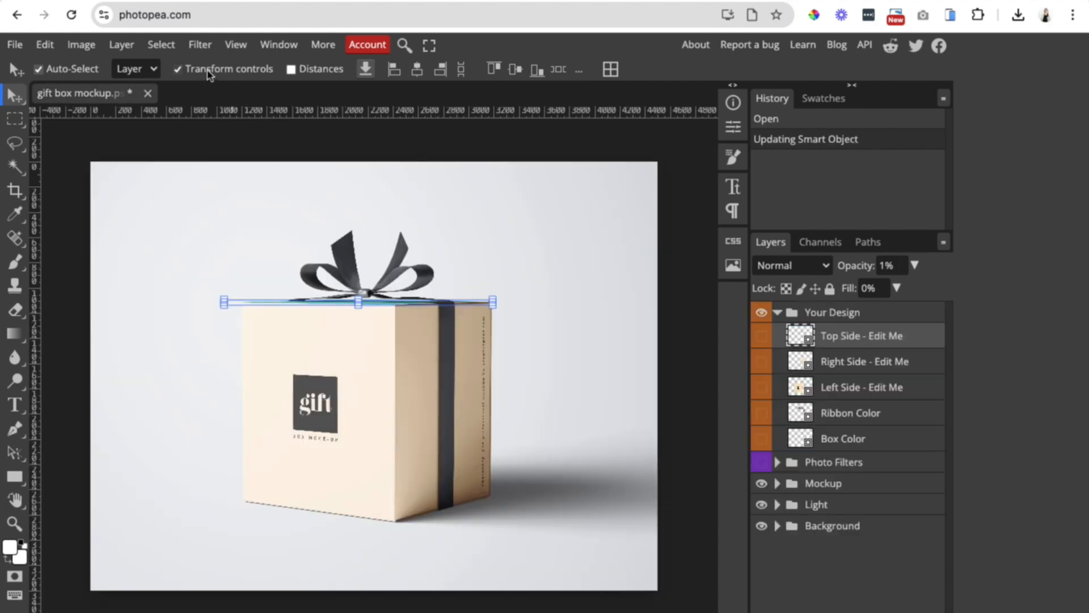
# Turn off Transform controls and open the Right Side - Edit Me smart object.
pyautogui.click(178, 70)
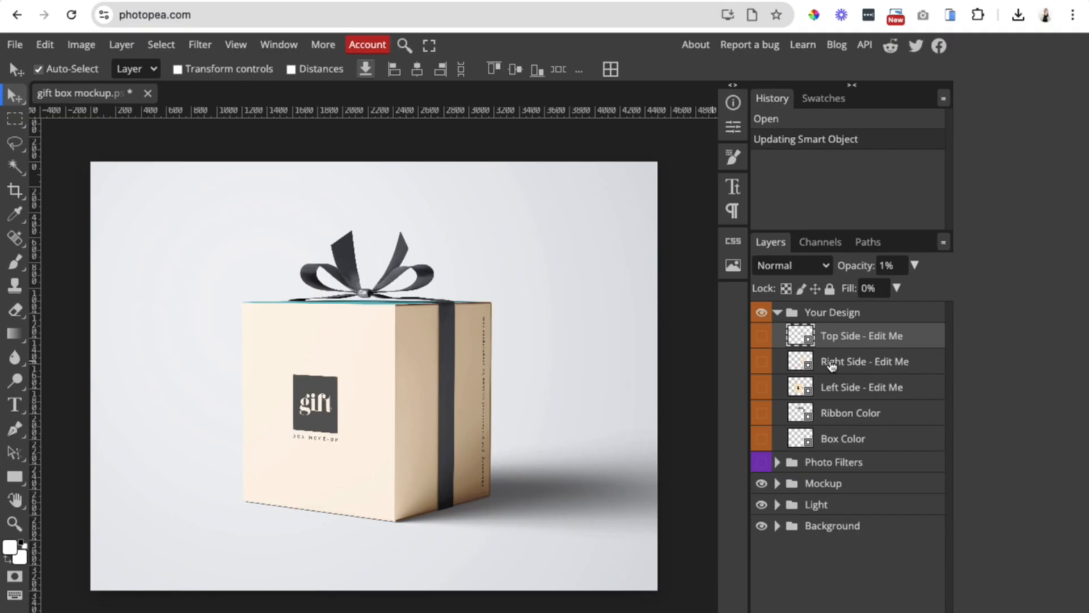
pyautogui.click(844, 363)
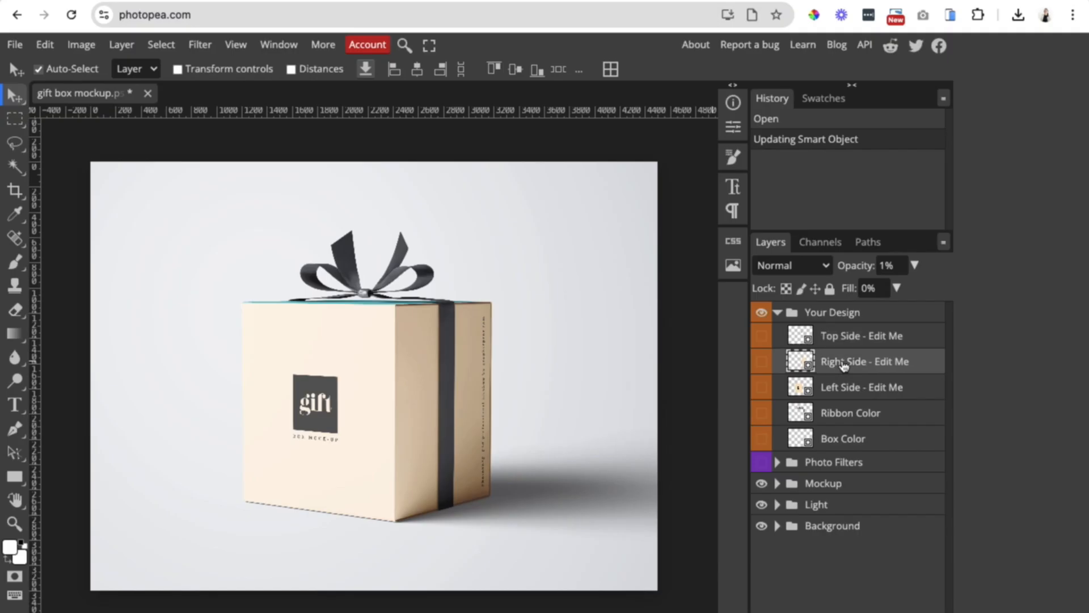
pyautogui.doubleClick(801, 362)
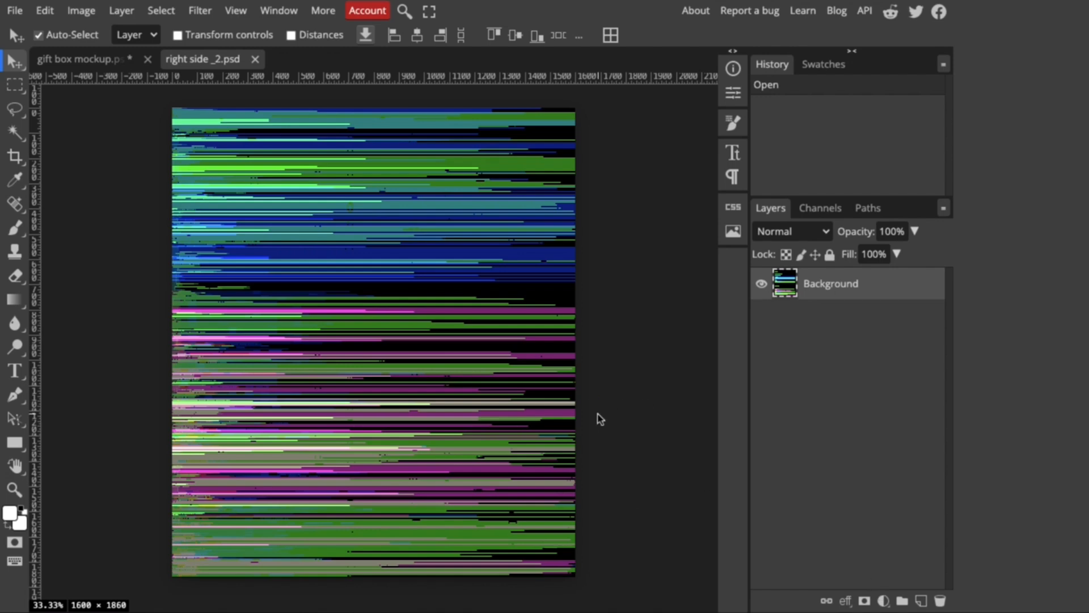
# Add a Color Fill layer with #308a96 to the right side, then save and close the smart object.
pyautogui.click(884, 601)
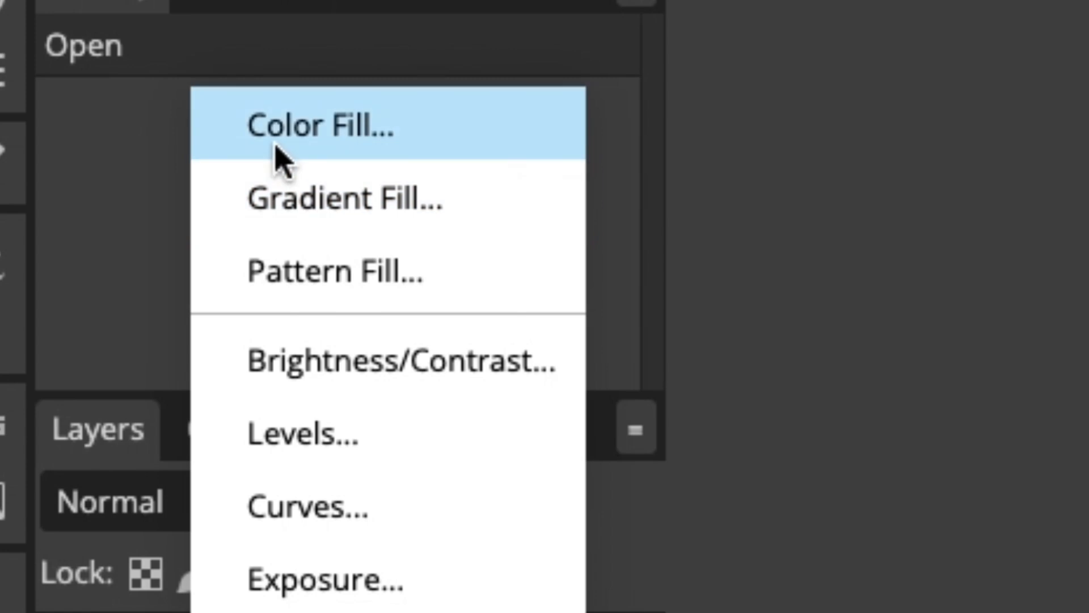
pyautogui.click(274, 149)
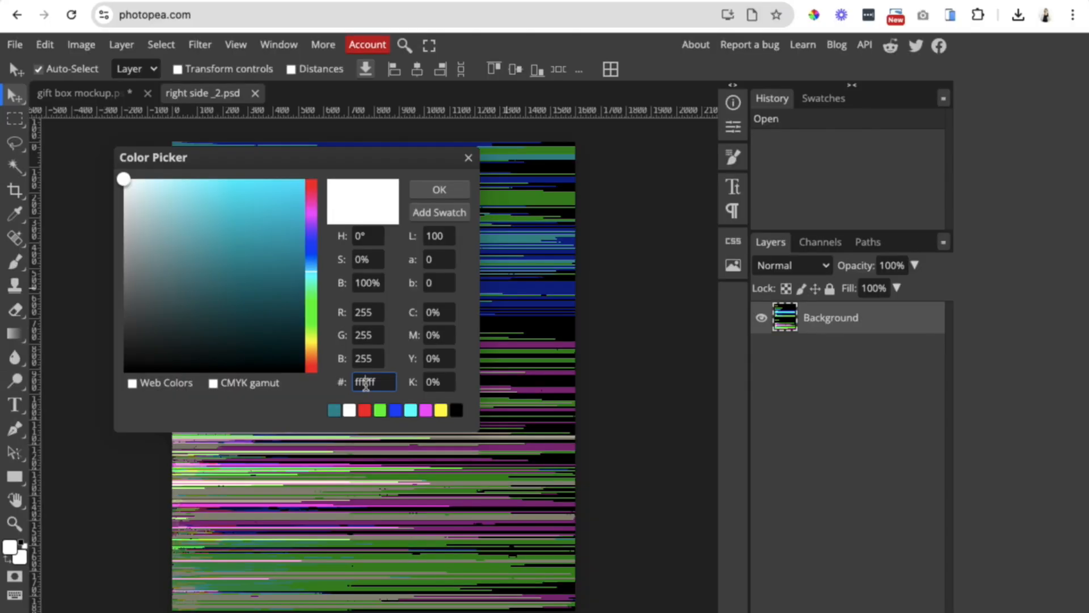
pyautogui.doubleClick(366, 382)
pyautogui.hotkey('ctrl', 'v')
pyautogui.press('Return')
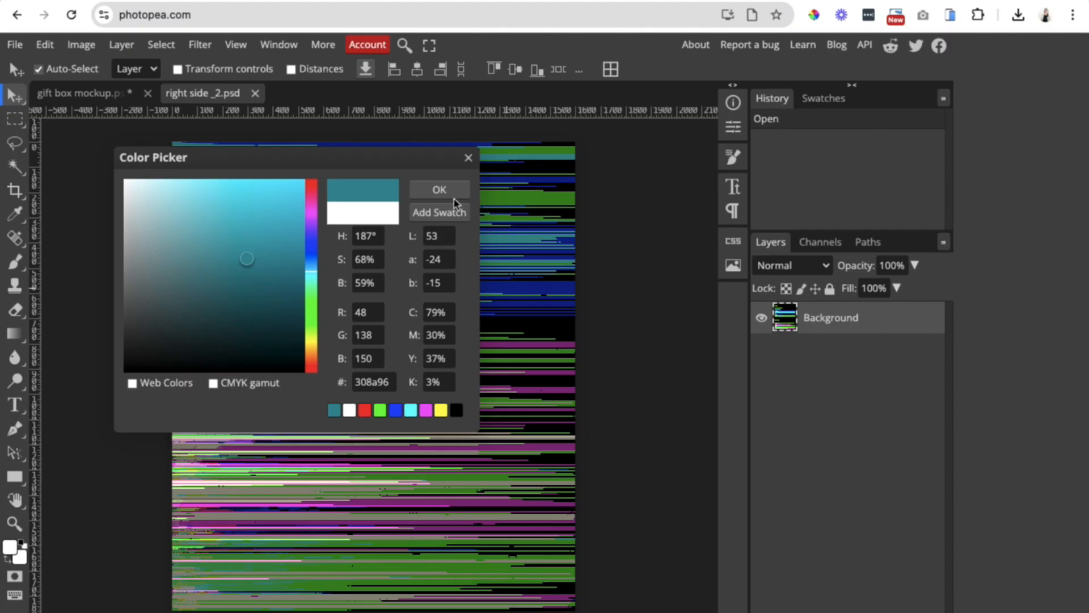
pyautogui.click(750, 102)
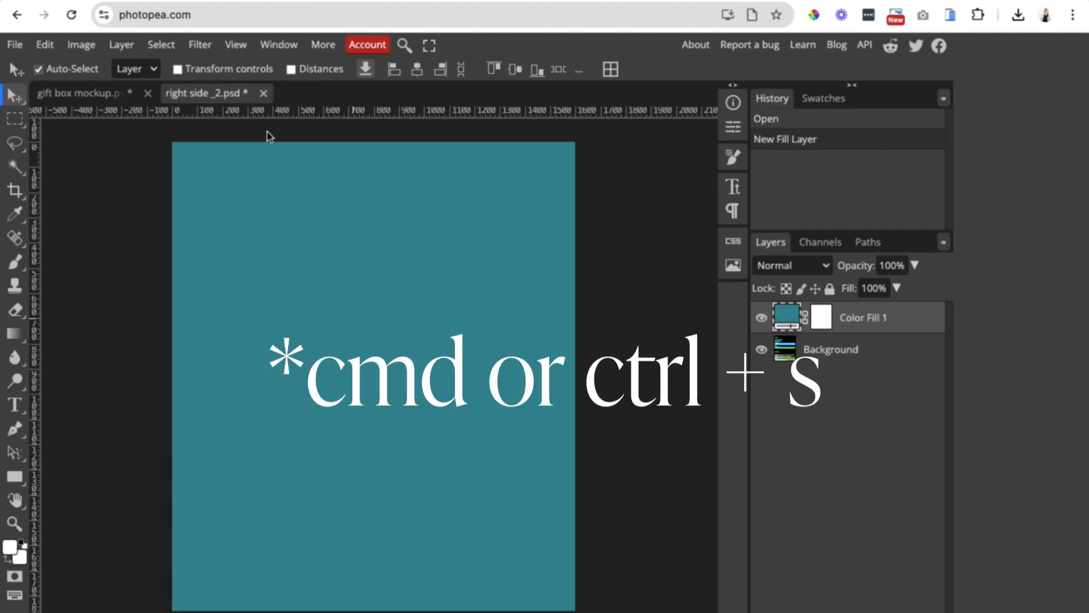
pyautogui.hotkey('ctrl', 's')
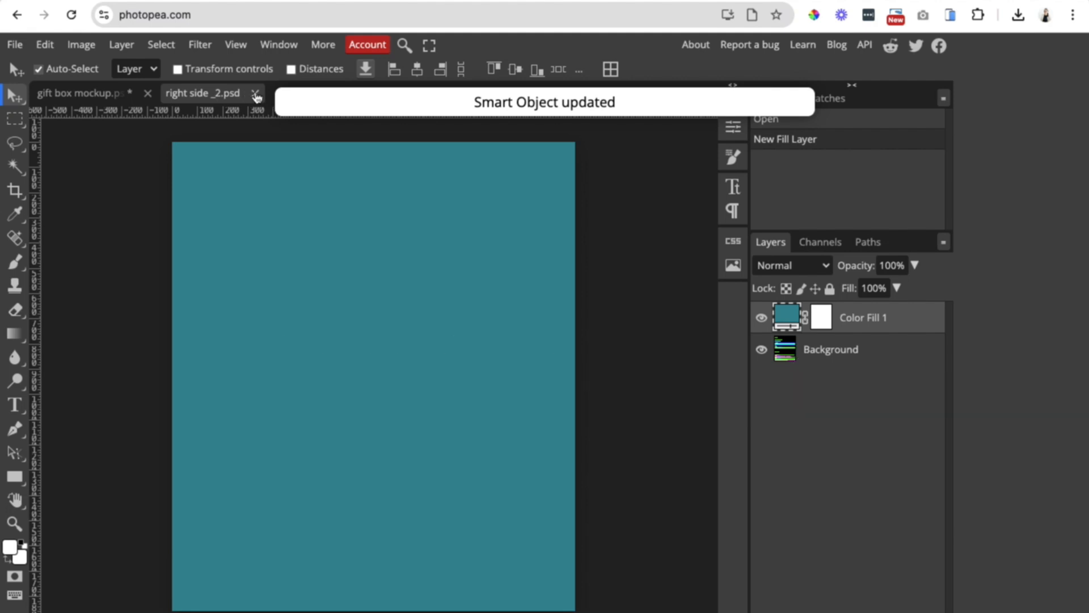
pyautogui.click(255, 94)
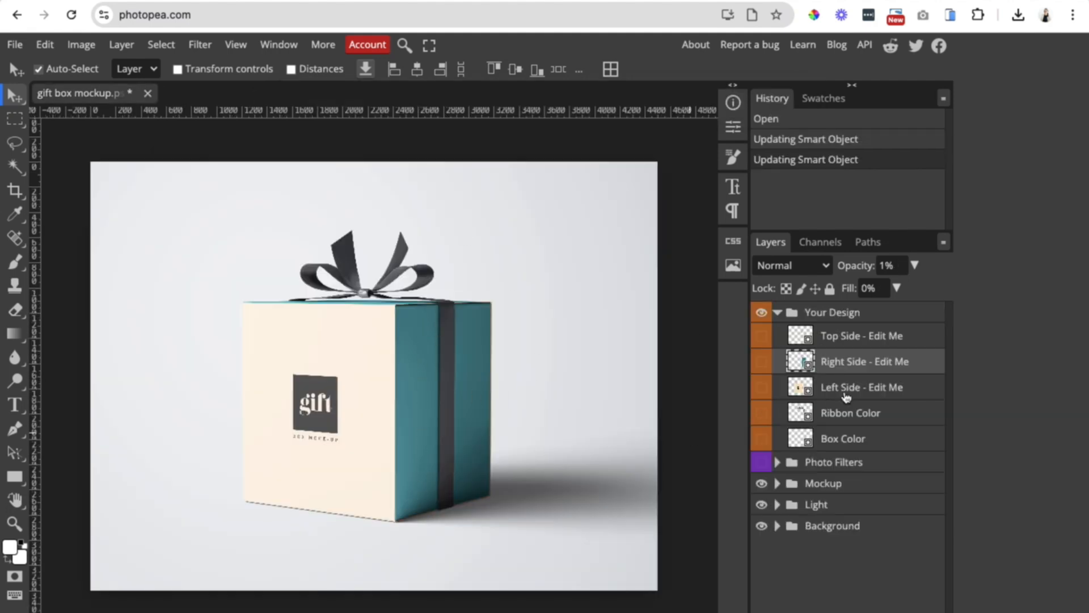
# Open the Left Side - Edit Me smart object and set its Color fill layer to the saved Deep Sea teal swatch.
pyautogui.click(803, 389)
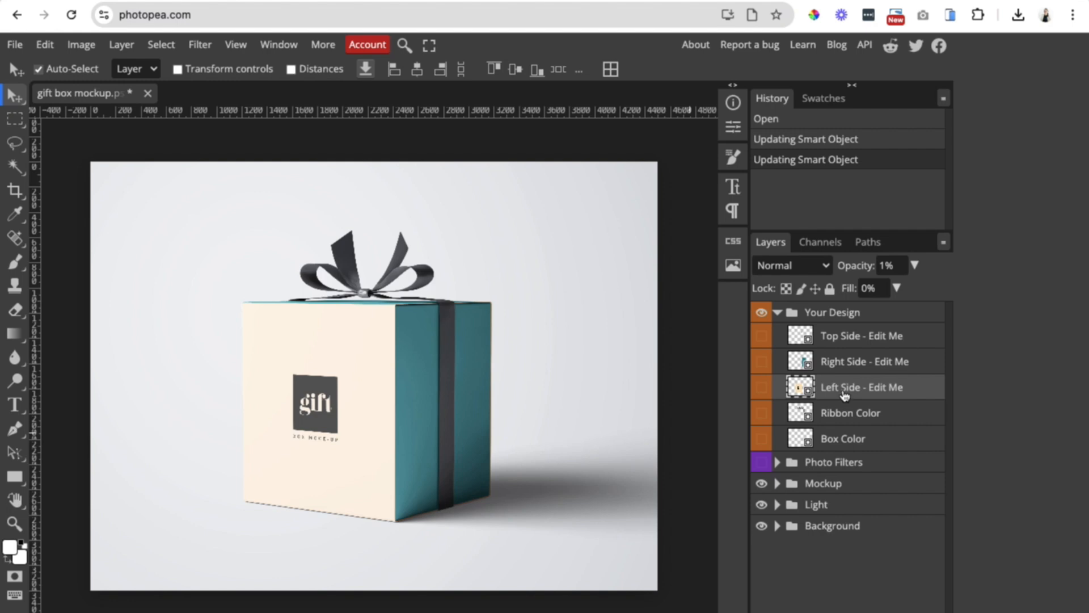
pyautogui.doubleClick(803, 388)
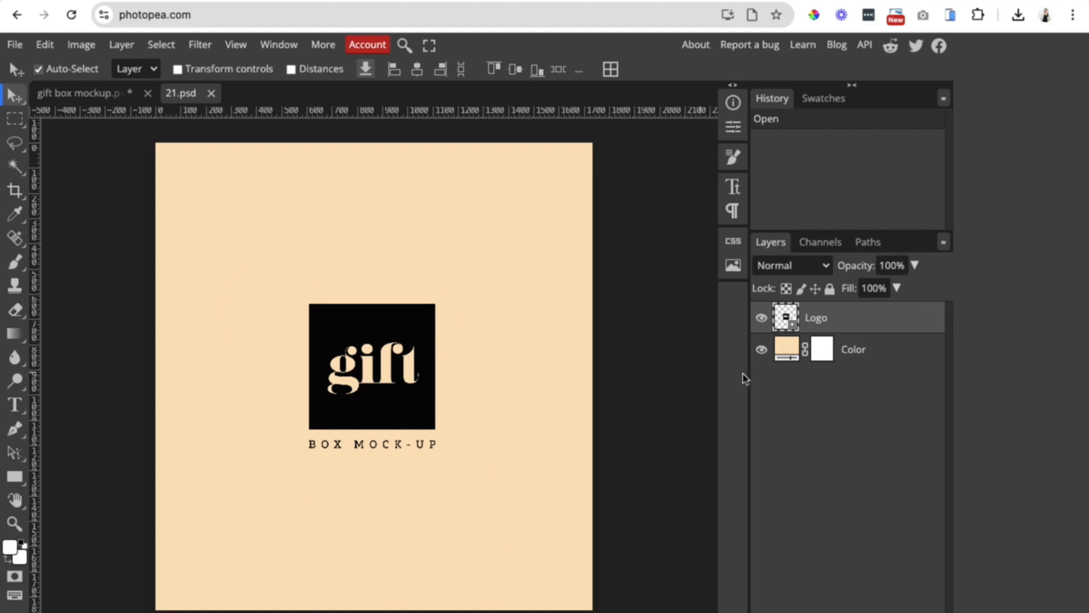
pyautogui.doubleClick(789, 352)
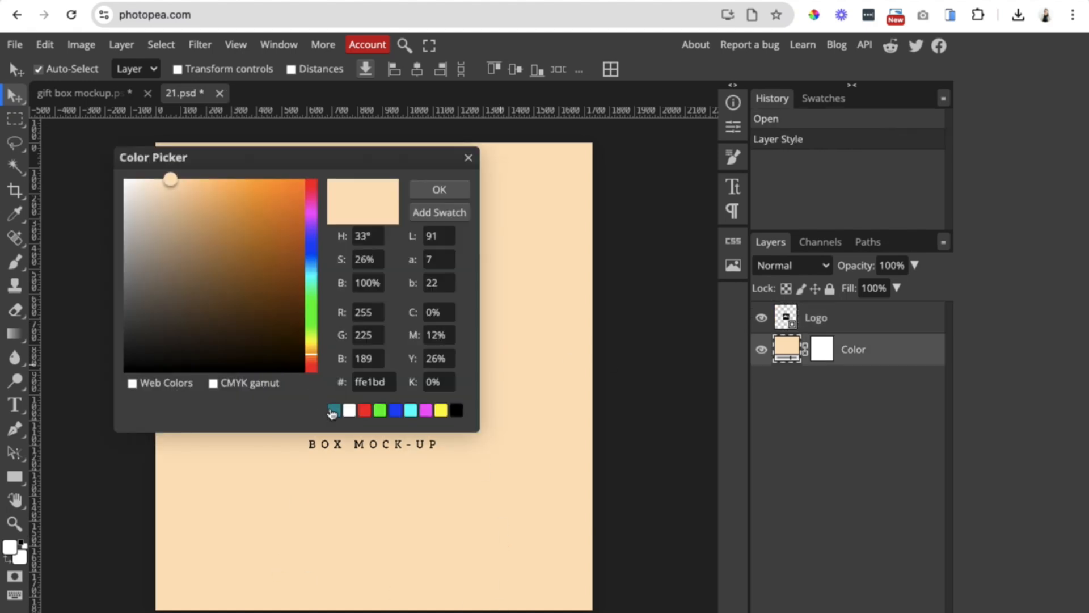
pyautogui.click(333, 410)
pyautogui.click(439, 190)
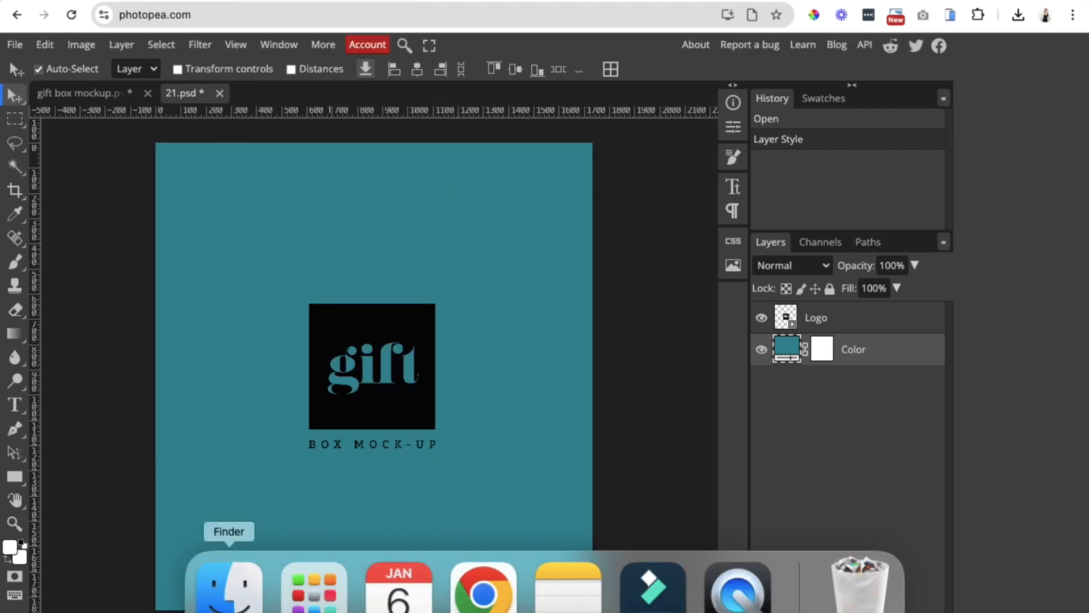
# Switch to Finder and place Thank you.png from the Desktop folder into the left side artwork.
pyautogui.click(229, 590)
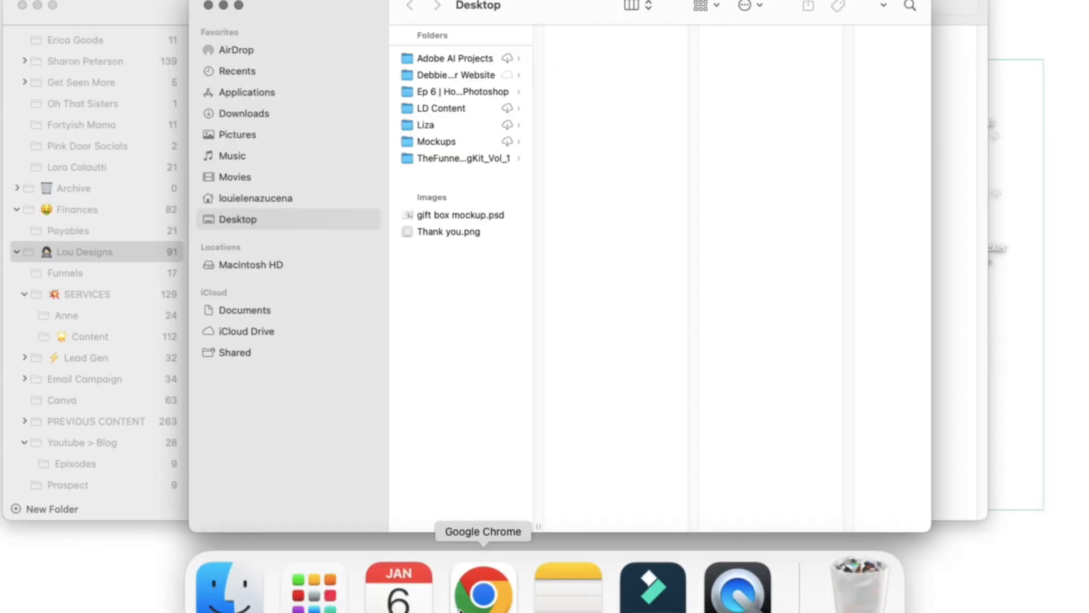
pyautogui.click(482, 593)
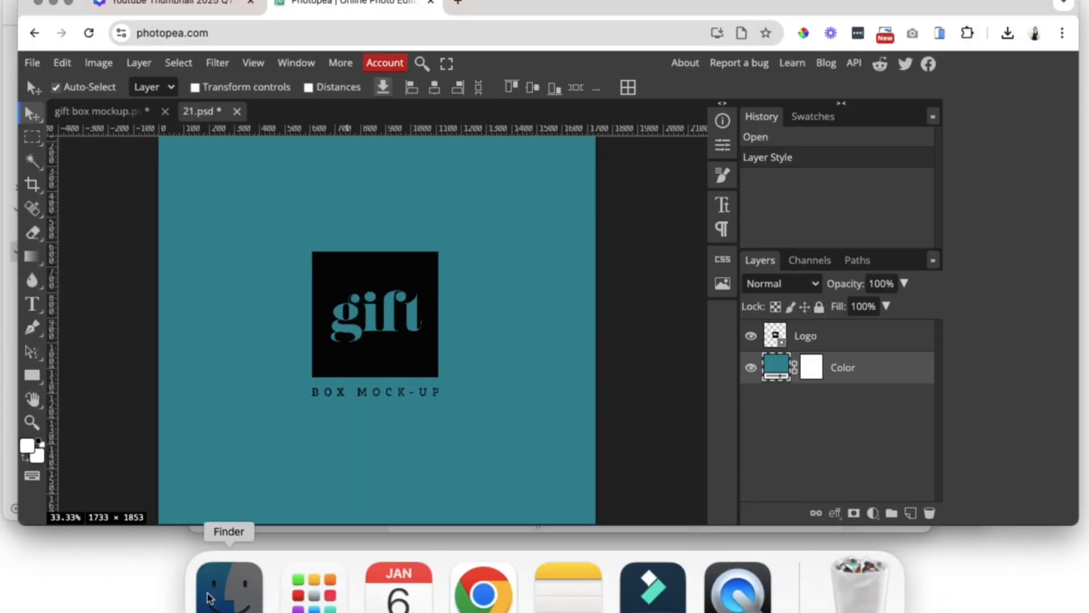
pyautogui.click(229, 587)
pyautogui.moveTo(353, 51); pyautogui.dragTo(750, 51)
pyautogui.click(817, 216)
pyautogui.moveTo(814, 231); pyautogui.dragTo(455, 307)
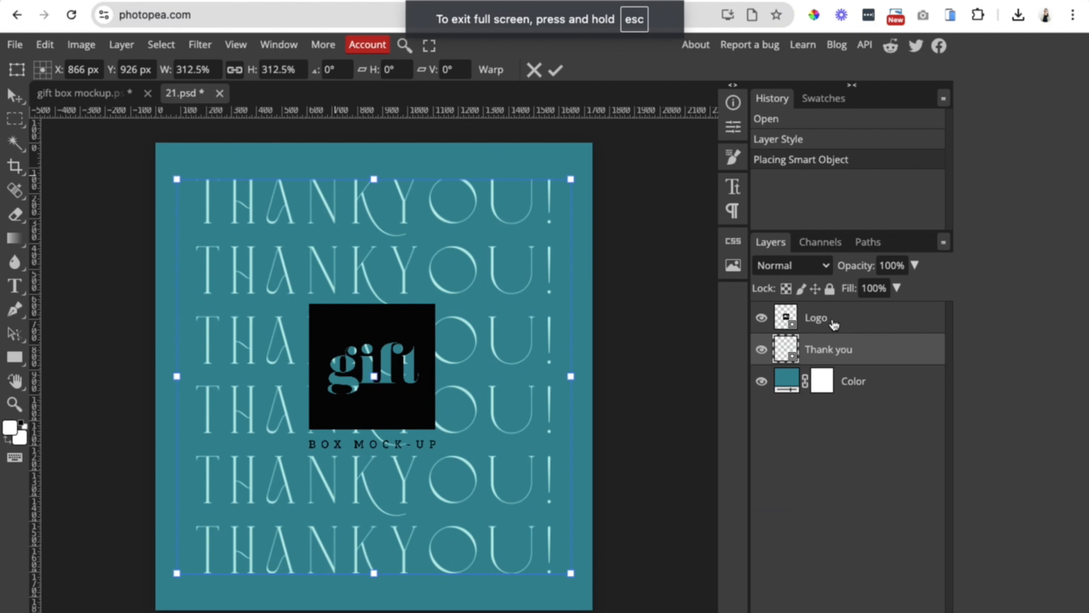
# Delete the Logo layer and scale the Thank you artwork to 370.6% so it fills the canvas height.
pyautogui.click(834, 324)
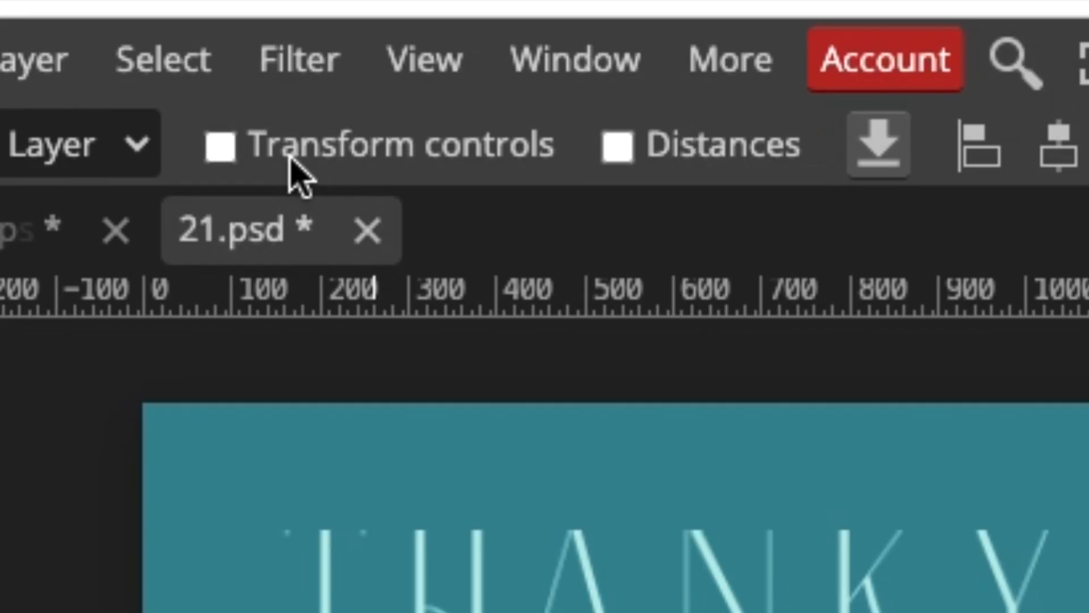
pyautogui.click(291, 160)
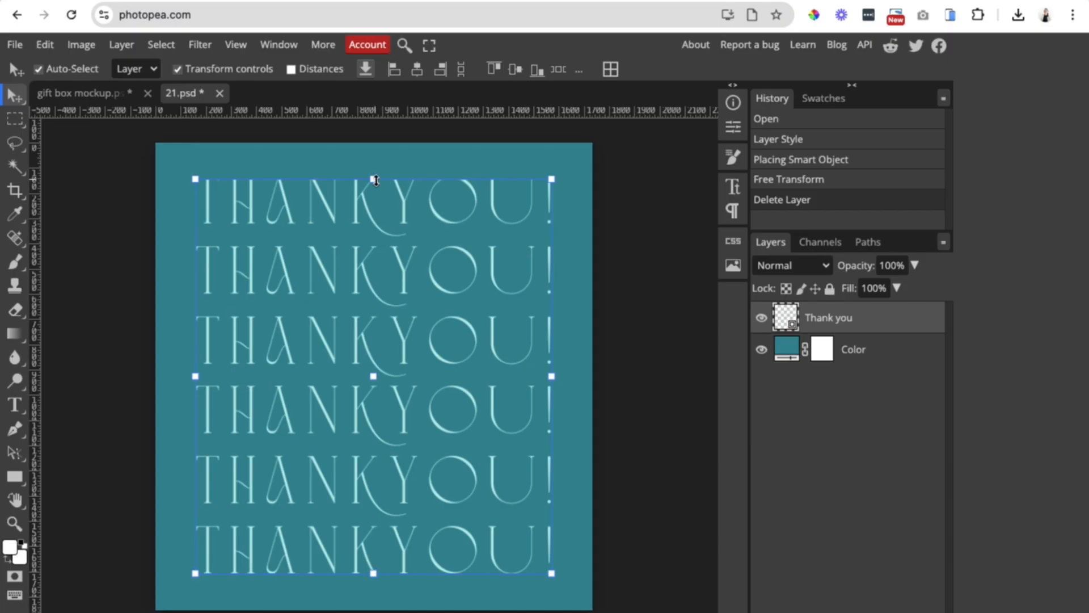
pyautogui.moveTo(375, 180); pyautogui.dragTo(378, 144)
pyautogui.moveTo(374, 573); pyautogui.dragTo(368, 608)
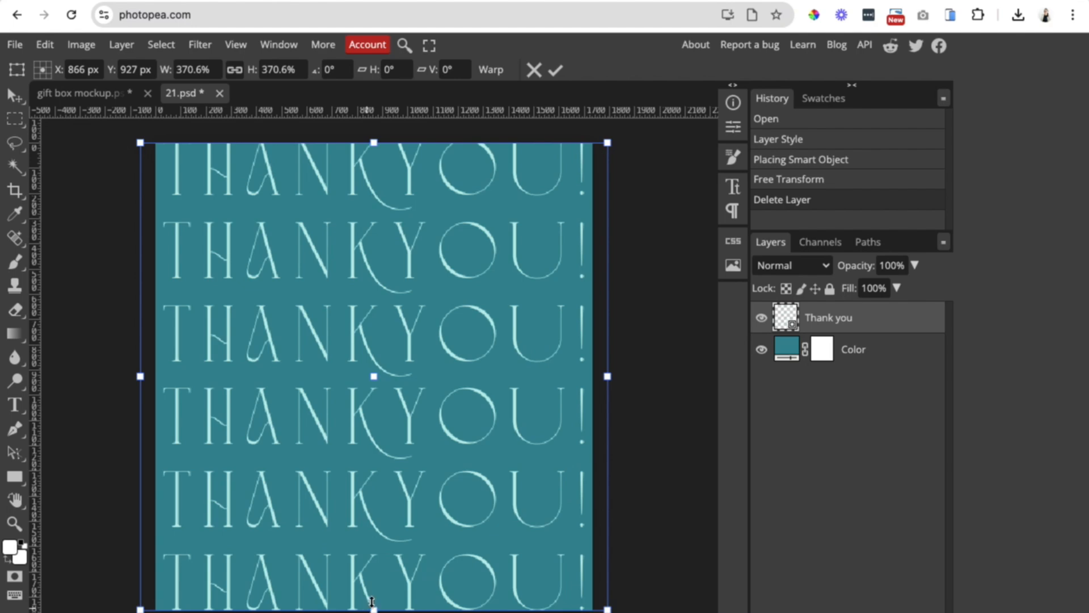
pyautogui.press('Return')
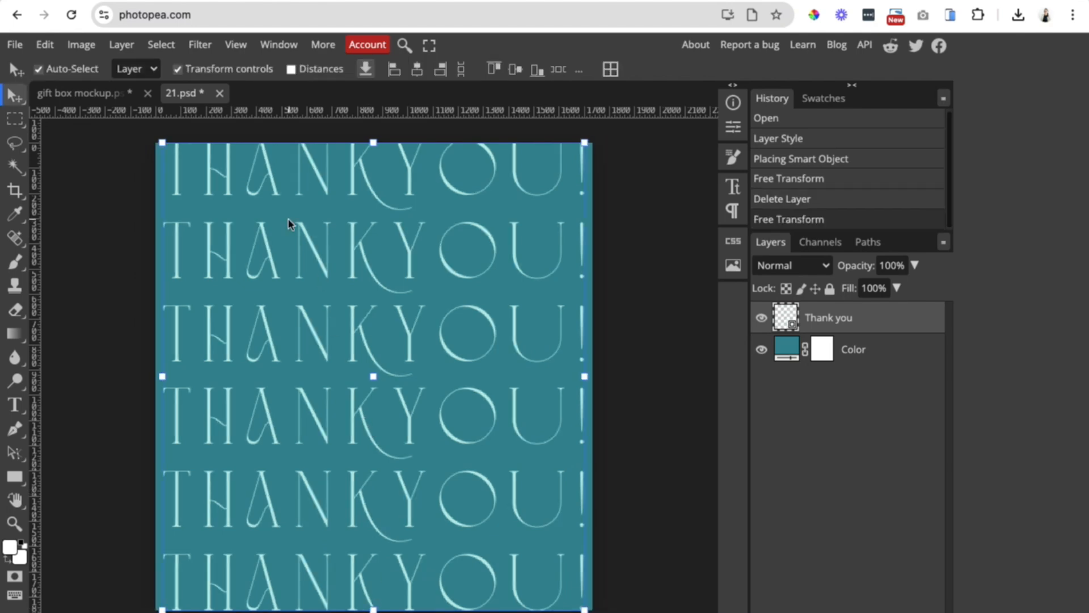
# Save and close the left side smart object, and turn off Transform controls in the gift box mockup.
pyautogui.hotkey('ctrl', 's')
pyautogui.click(211, 94)
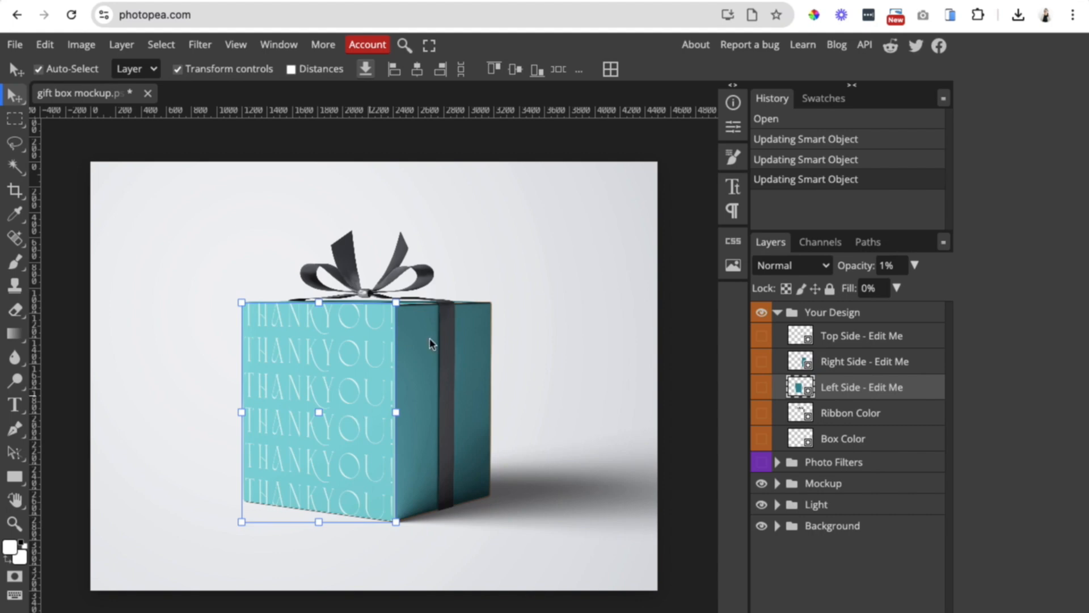
pyautogui.click(201, 73)
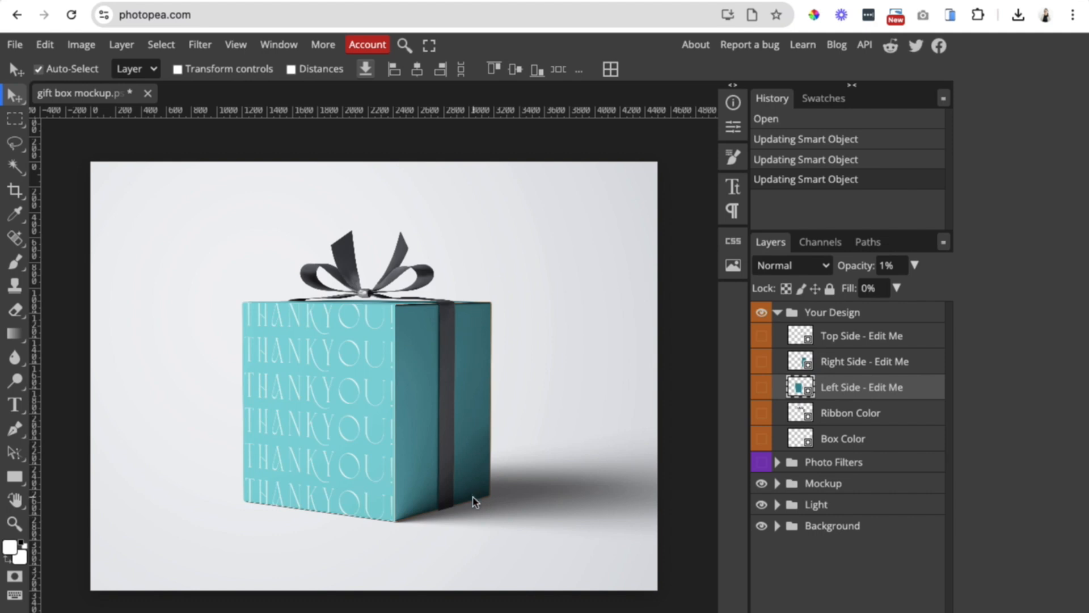
# Open the Right Side - Edit Me smart object and place Thank you.png from the Finder Desktop folder above Color Fill 1.
pyautogui.click(849, 364)
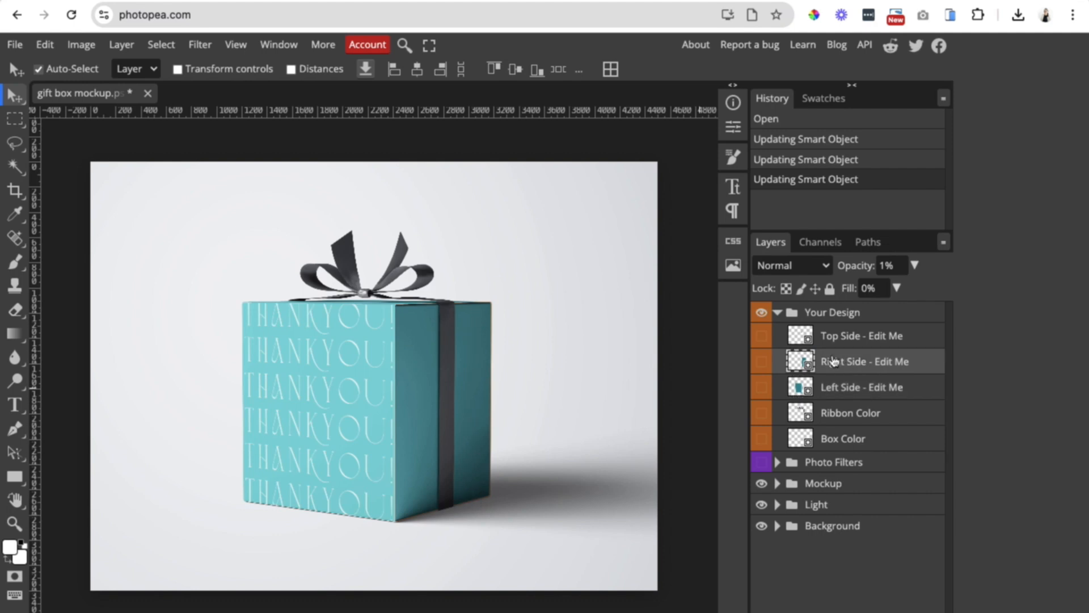
pyautogui.doubleClick(801, 362)
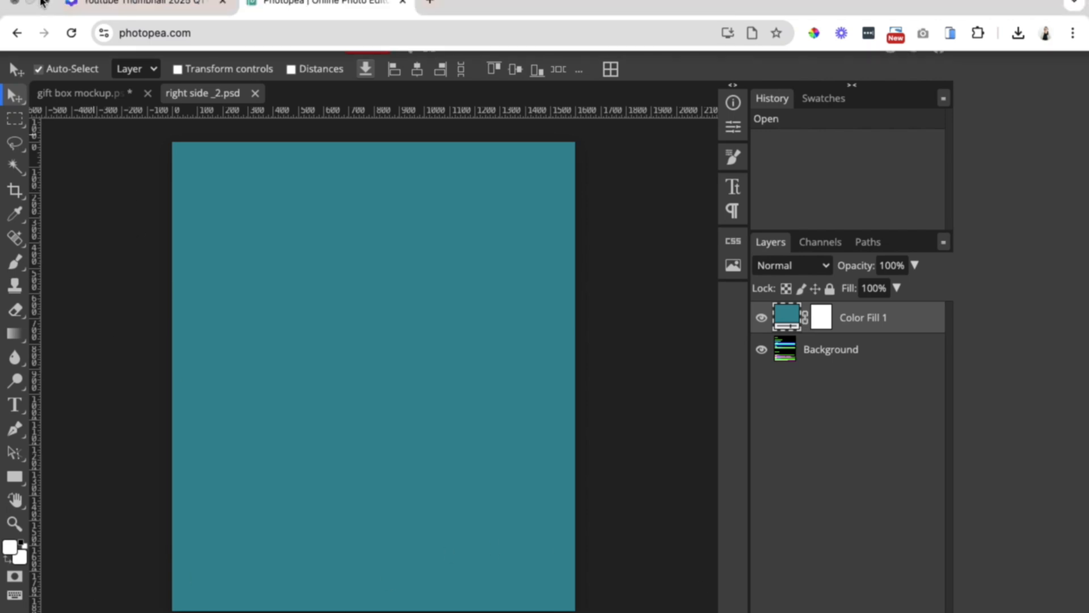
pyautogui.press('ctrl+super+f')
pyautogui.click(229, 584)
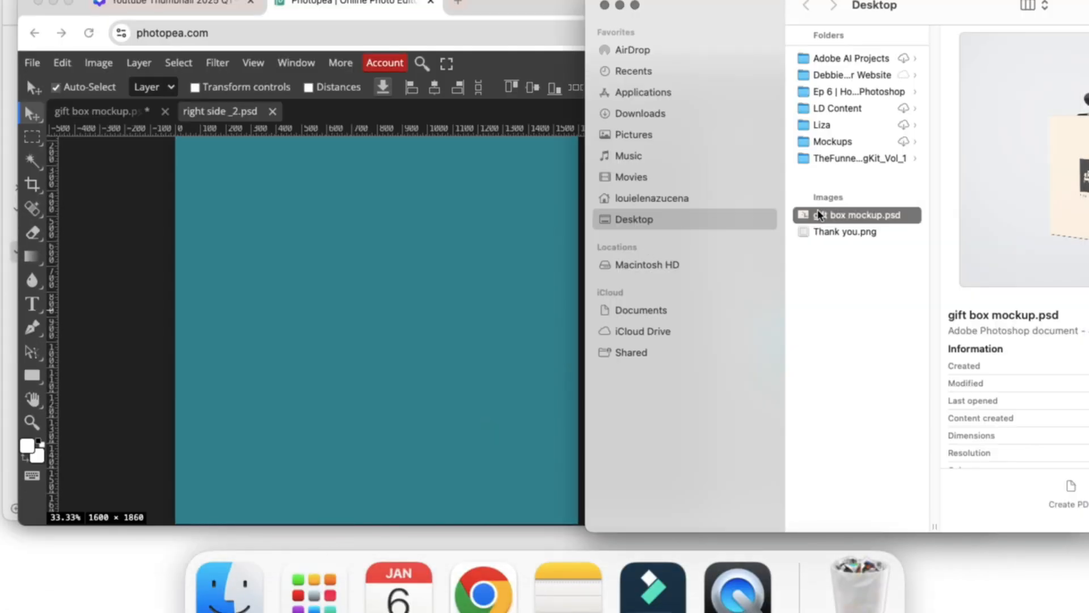
pyautogui.moveTo(839, 231); pyautogui.dragTo(477, 296)
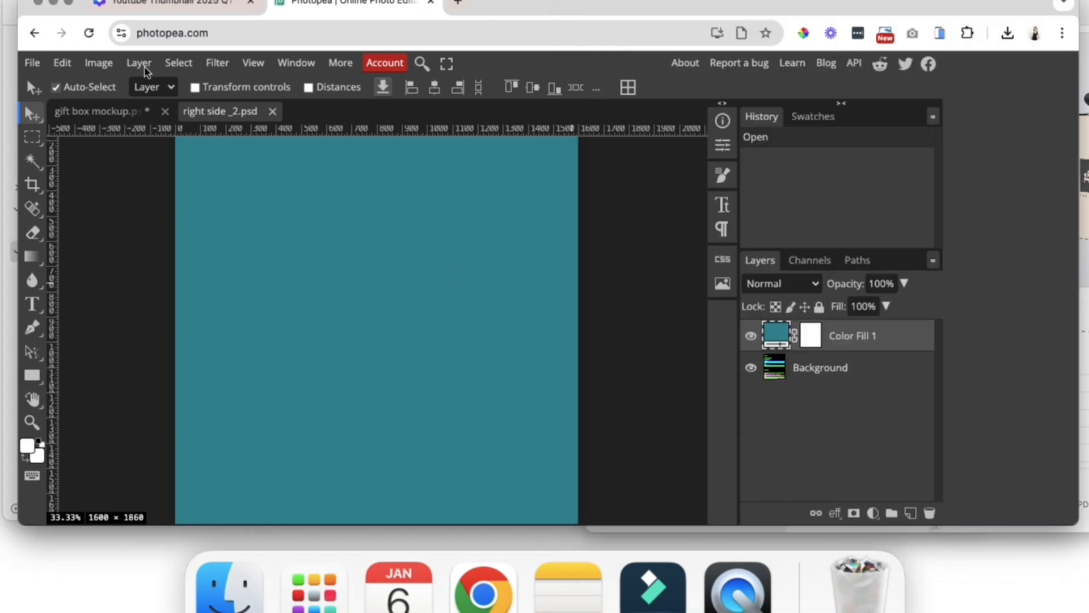
pyautogui.press('ctrl+super+f')
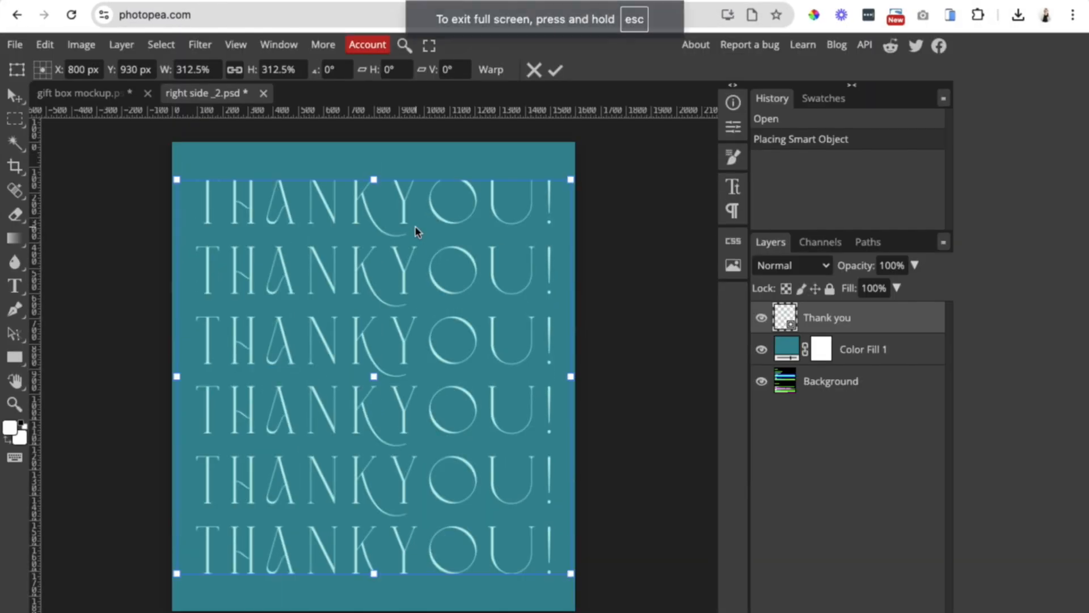
# Scale the Thank you artwork on the right side to 372% so it spans the full canvas height.
pyautogui.moveTo(374, 179); pyautogui.dragTo(380, 142)
pyautogui.moveTo(371, 570); pyautogui.dragTo(379, 608)
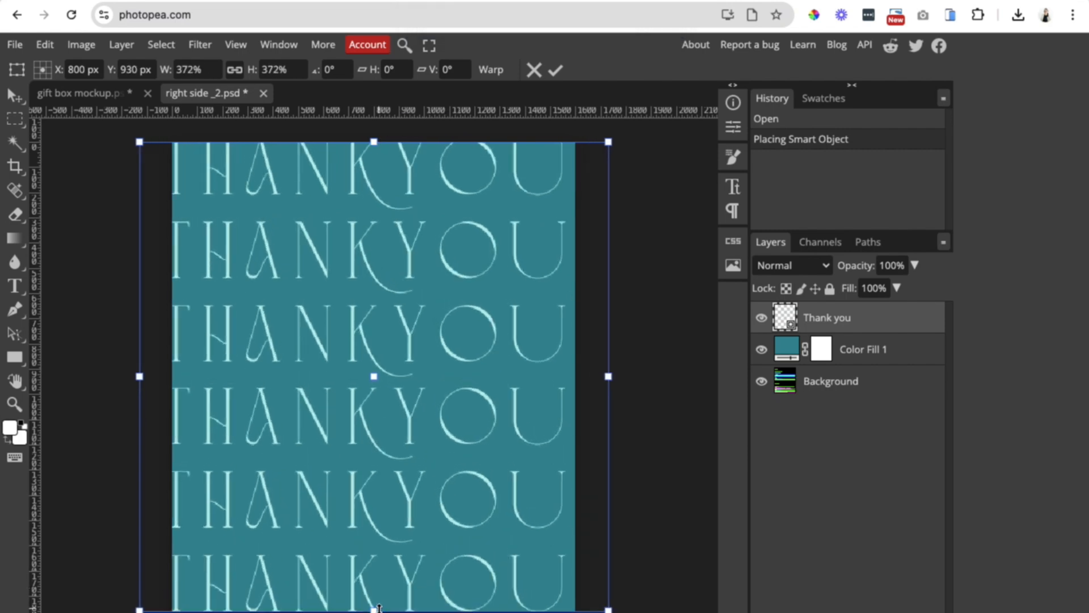
pyautogui.press('Return')
# Nudge the Thank you artwork to the right until the first letter T fits inside the canvas, and save and close the smart object.
pyautogui.hotkey('shift', 'Right')
pyautogui.hotkey('shift', 'Right')
pyautogui.hotkey('shift', 'Right')
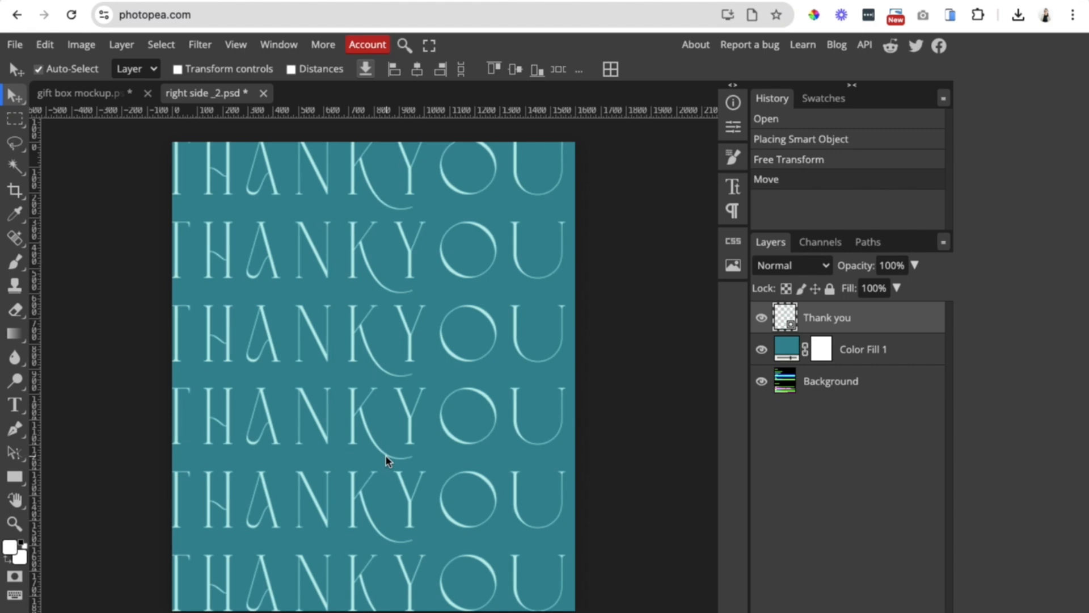
pyautogui.hotkey('shift', 'Right')
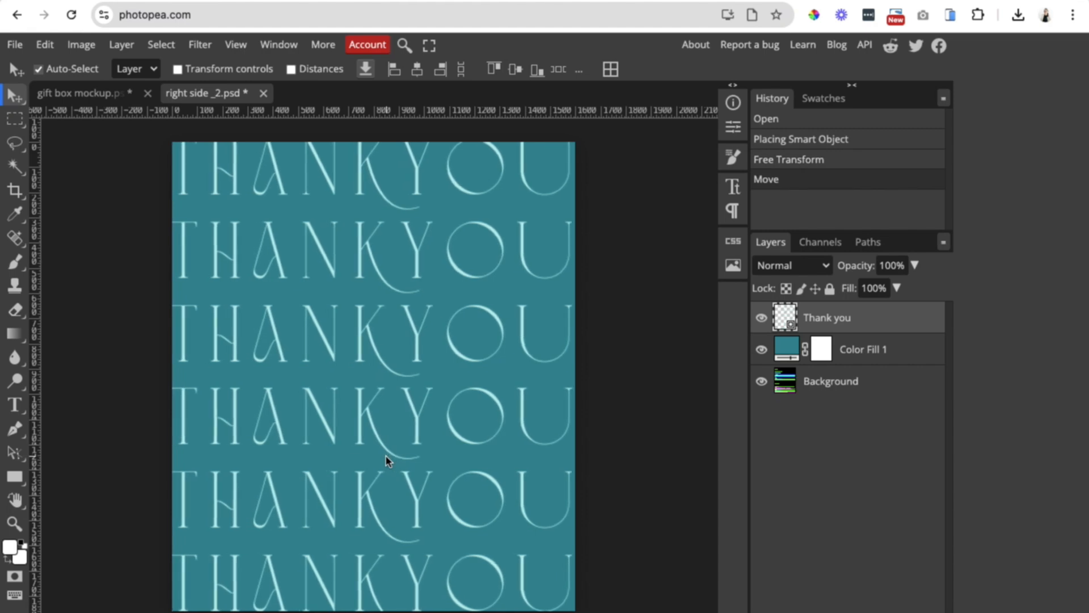
pyautogui.hotkey('shift', 'Right')
pyautogui.hotkey('shift', 'Right')
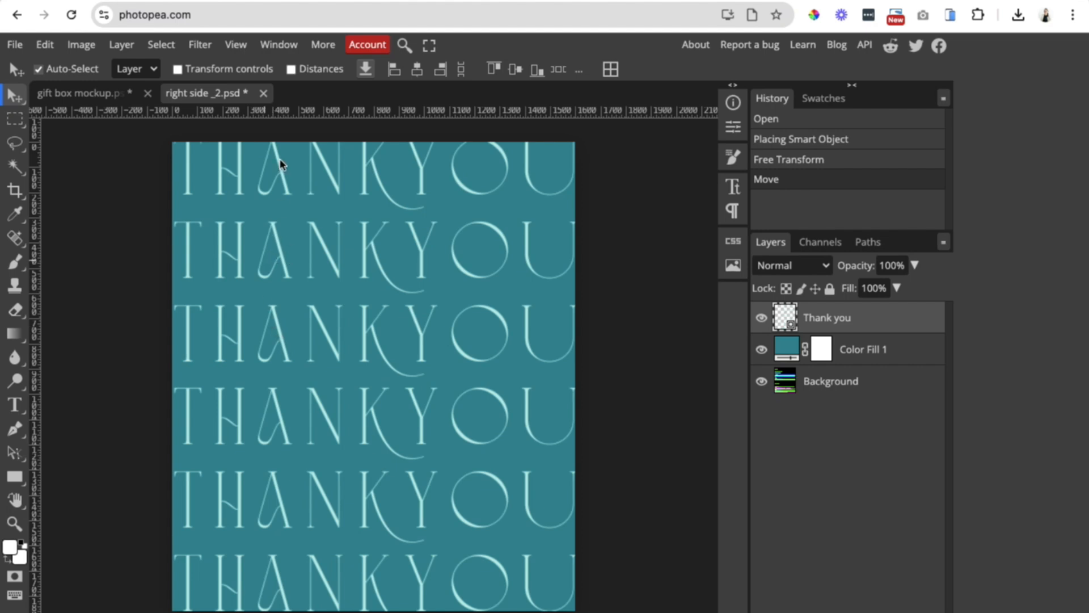
pyautogui.hotkey('ctrl', 's')
pyautogui.click(256, 93)
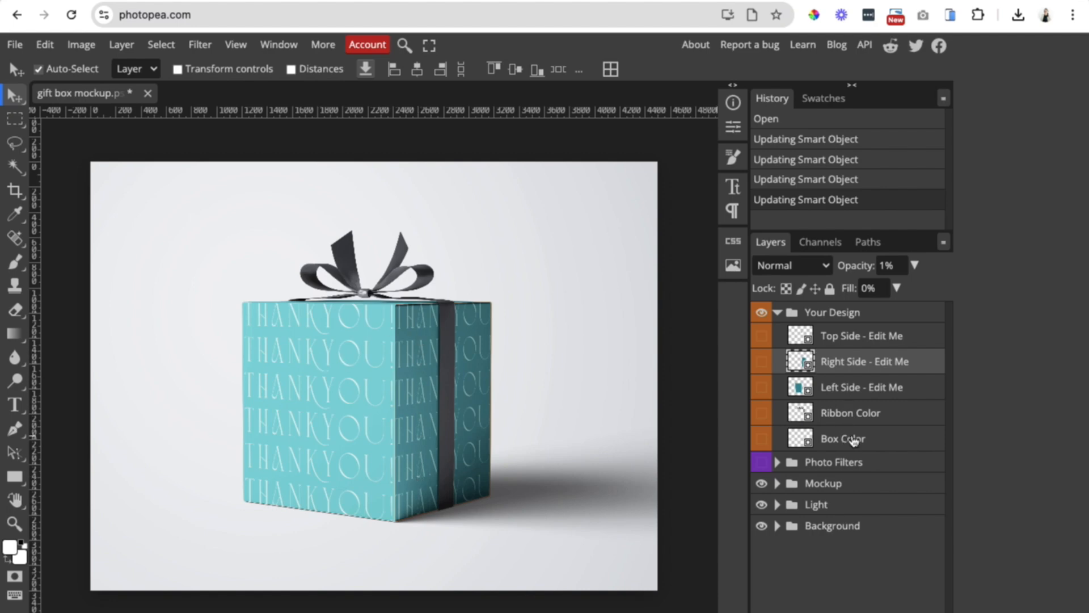
# Open the Ribbon Color smart object, and copy the Sea hex code 77bdb9 from the 2025 Brand Colors note in Notes before returning to Chrome.
pyautogui.click(862, 414)
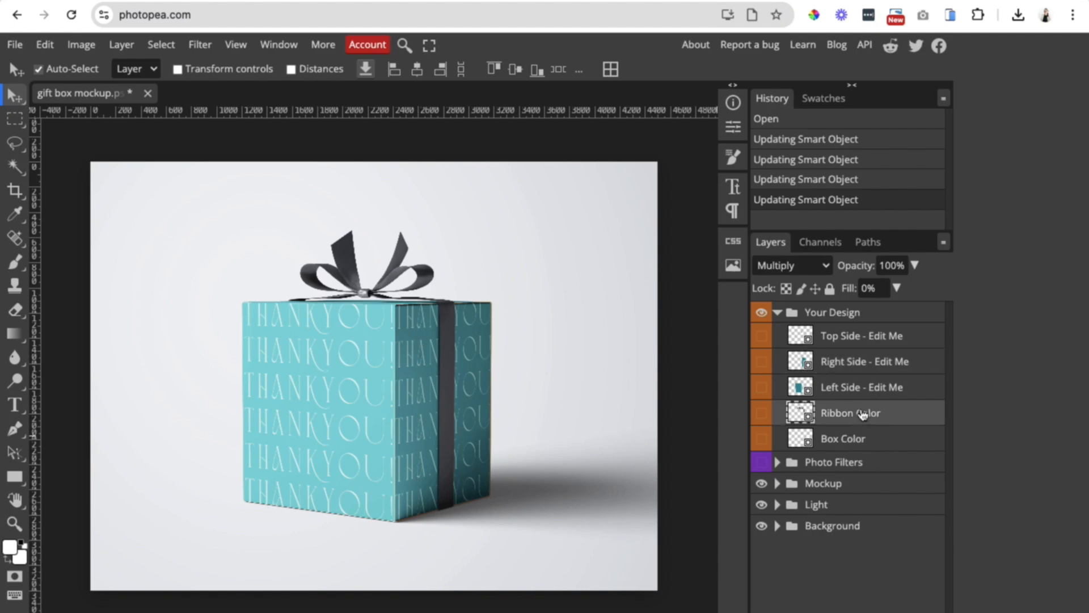
pyautogui.doubleClick(801, 417)
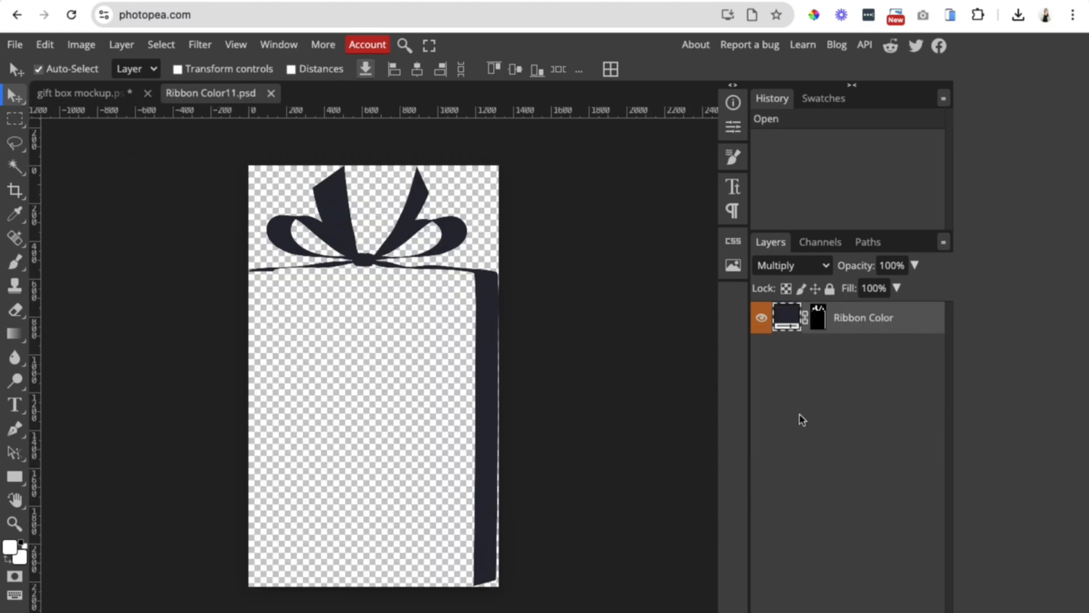
pyautogui.hotkey('ctrl', 'Left')
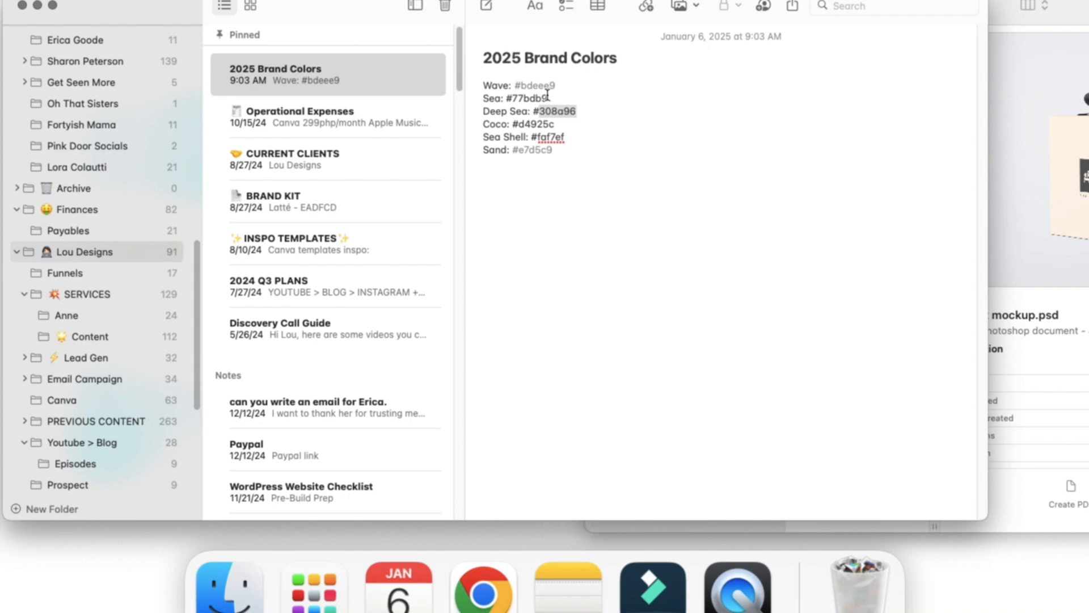
pyautogui.moveTo(548, 98); pyautogui.dragTo(513, 100)
pyautogui.press('super+c')
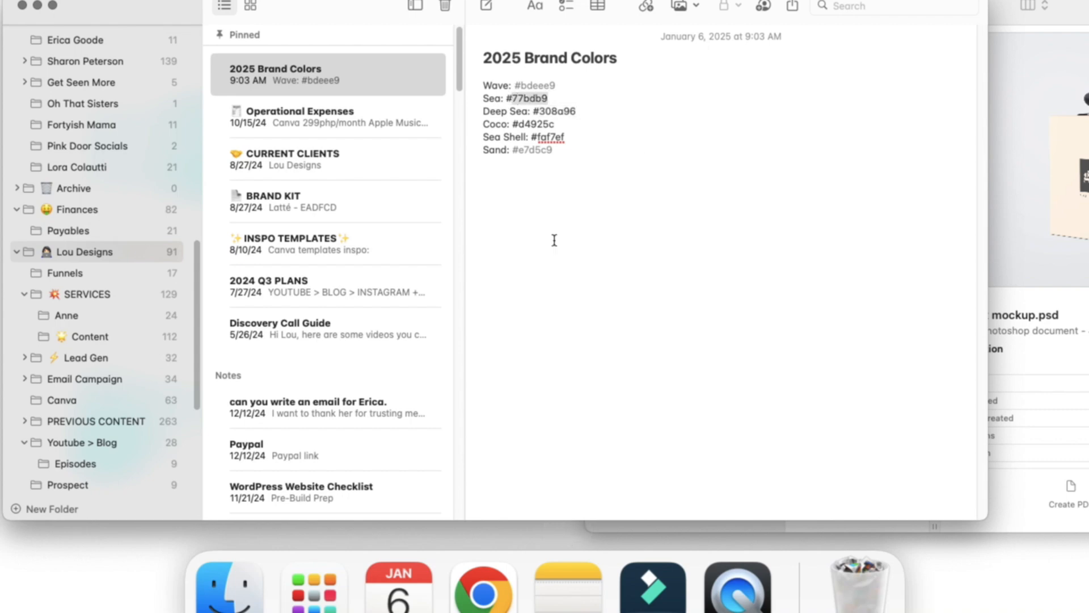
pyautogui.click(483, 598)
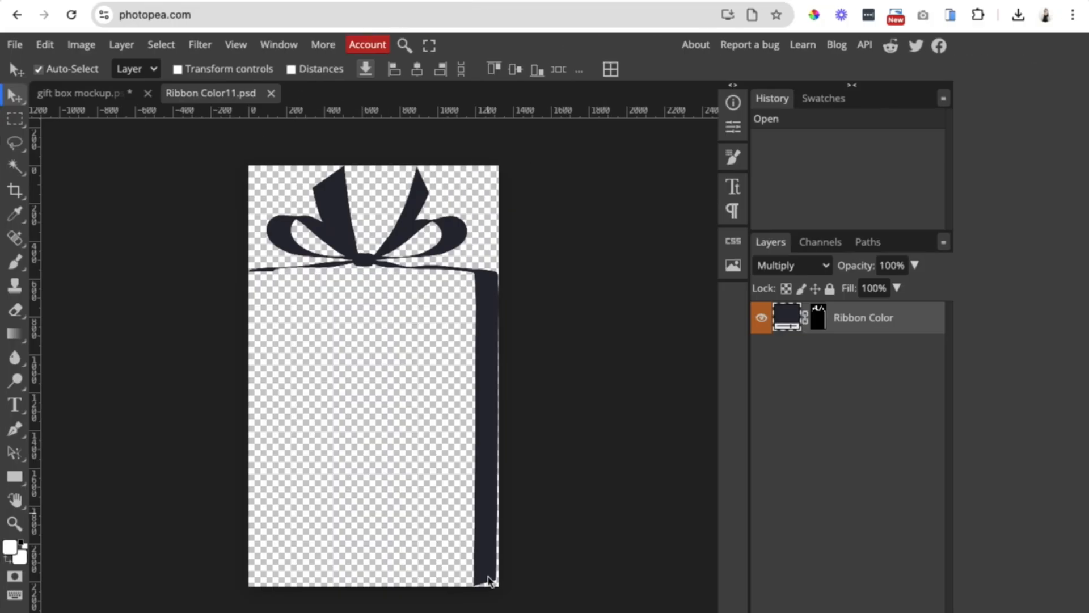
# Set the Ribbon Color fill layer to #77bdb9, and save and close the smart object.
pyautogui.doubleClick(793, 323)
pyautogui.click(384, 379)
pyautogui.doubleClick(384, 379)
pyautogui.press('super+v')
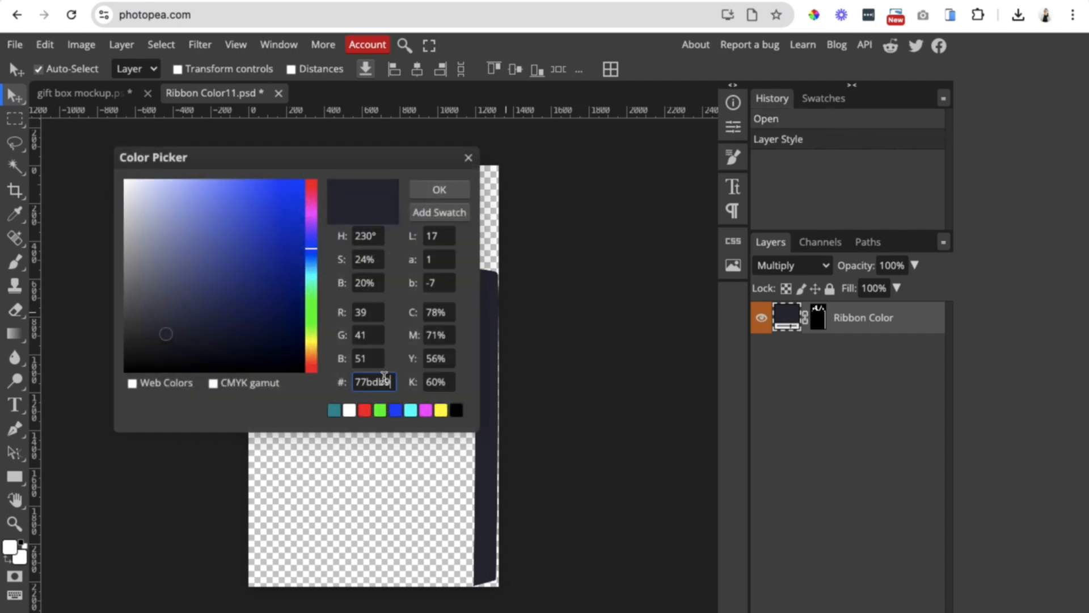
pyautogui.click(425, 196)
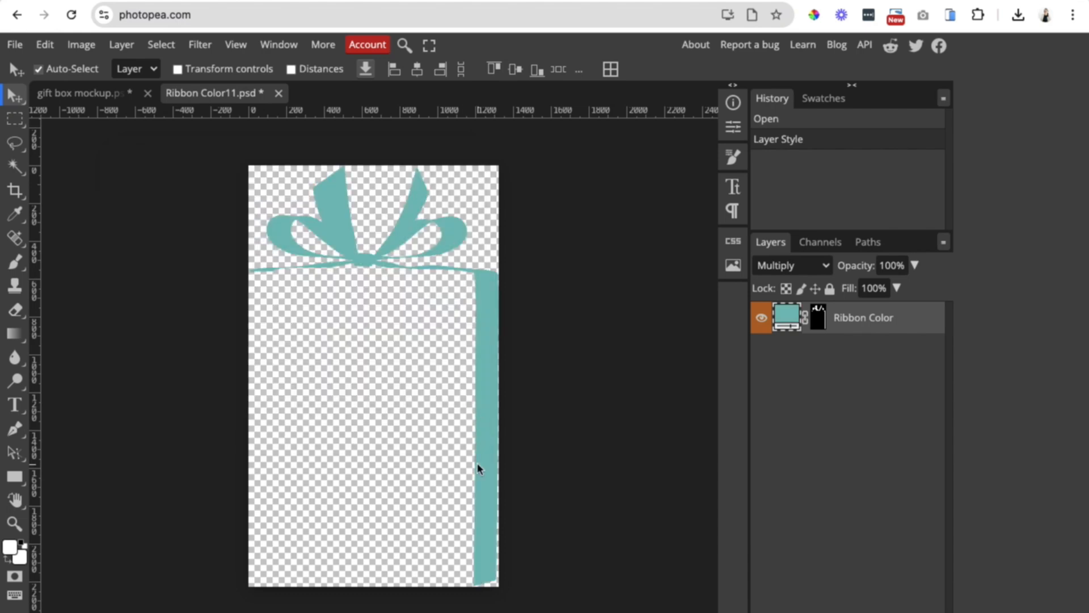
pyautogui.press('super+s')
pyautogui.click(270, 93)
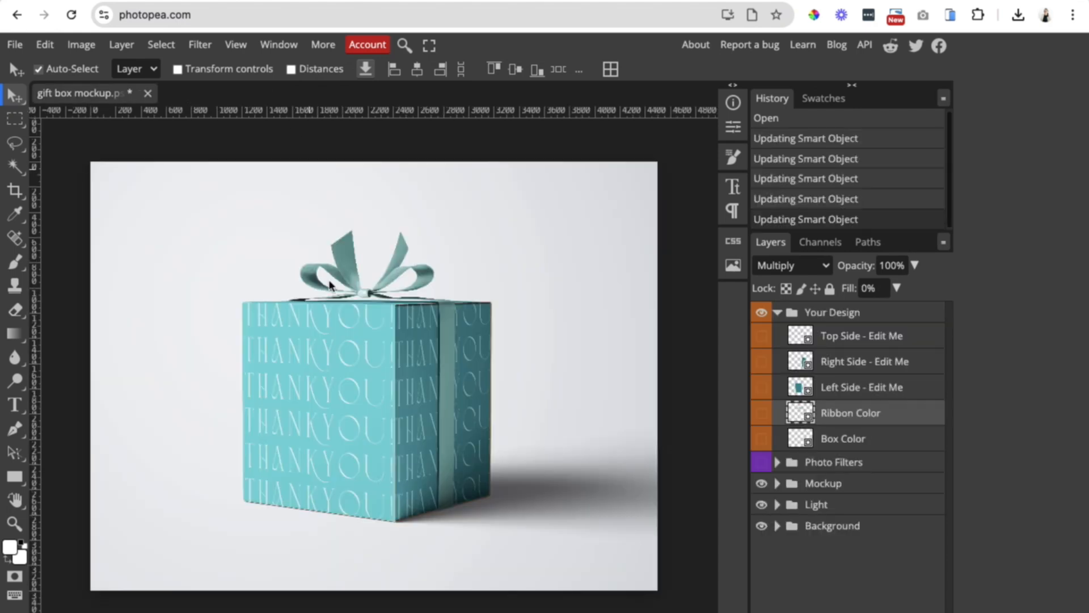
# Open the fill colour of the Color layer in the Background group and try the teal #308a96 swatch on the backdrop.
pyautogui.click(778, 313)
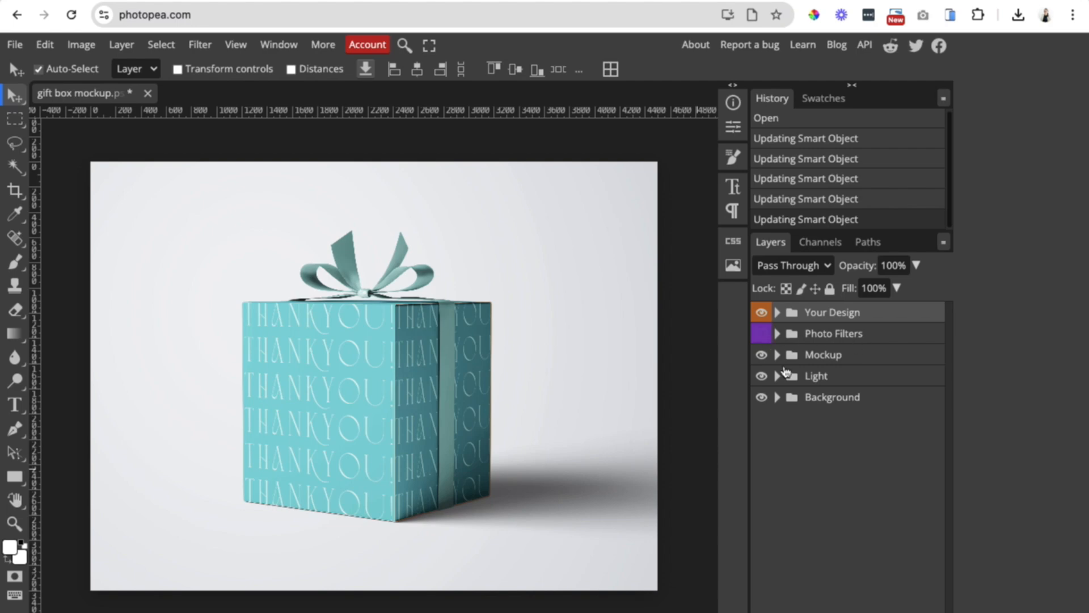
pyautogui.click(778, 398)
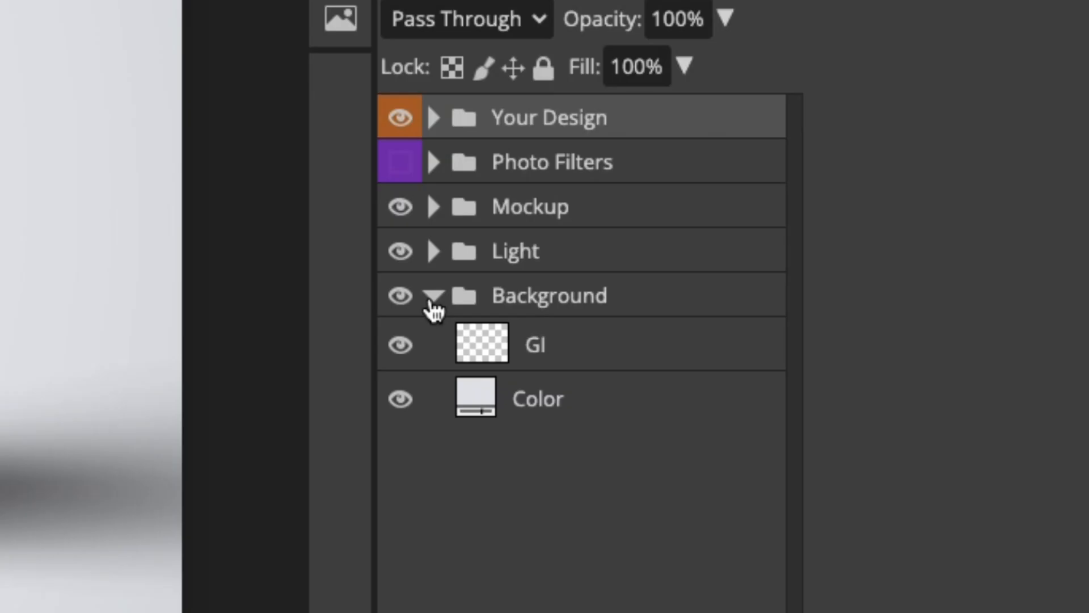
pyautogui.doubleClick(482, 398)
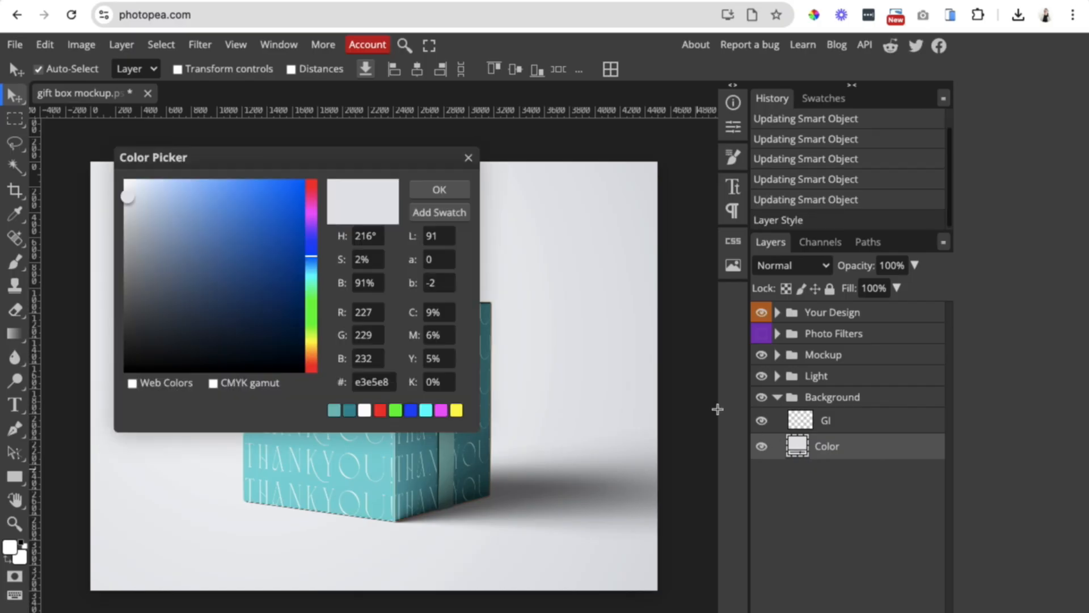
pyautogui.moveTo(246, 164); pyautogui.dragTo(670, 128)
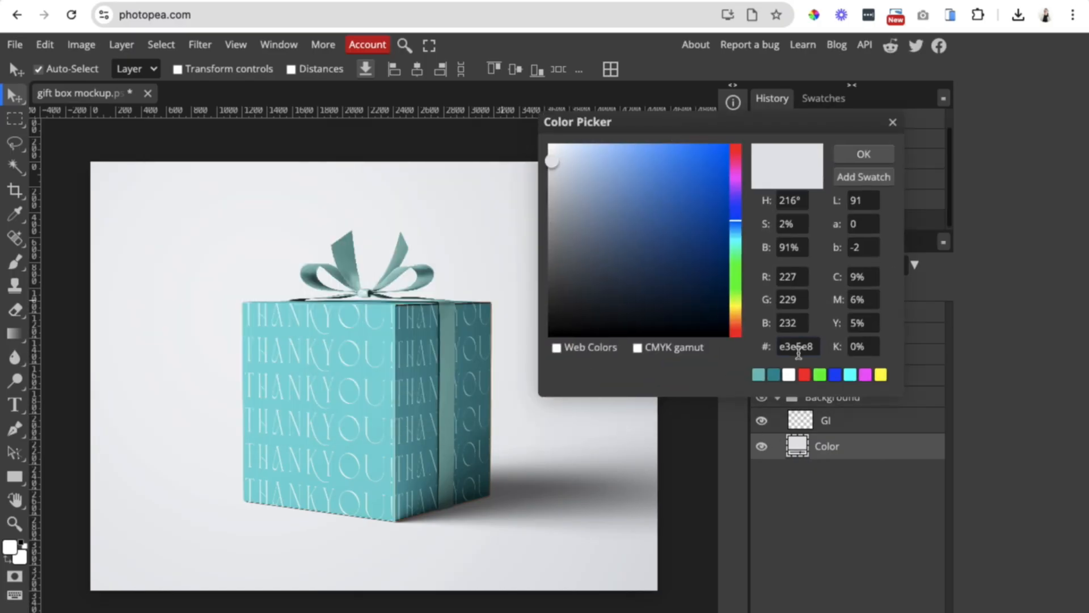
pyautogui.click(773, 377)
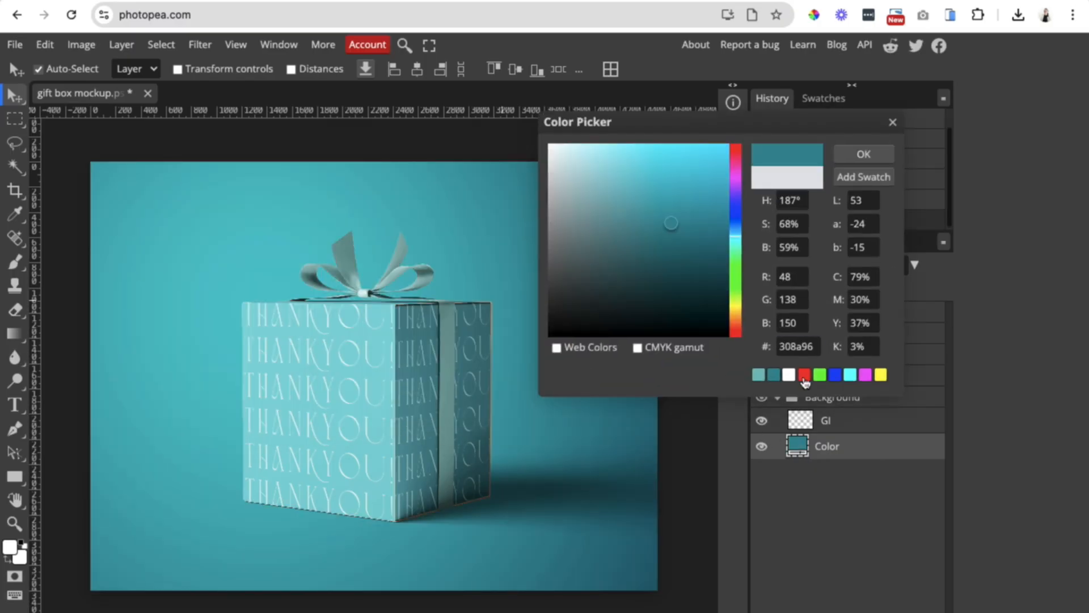
pyautogui.click(804, 375)
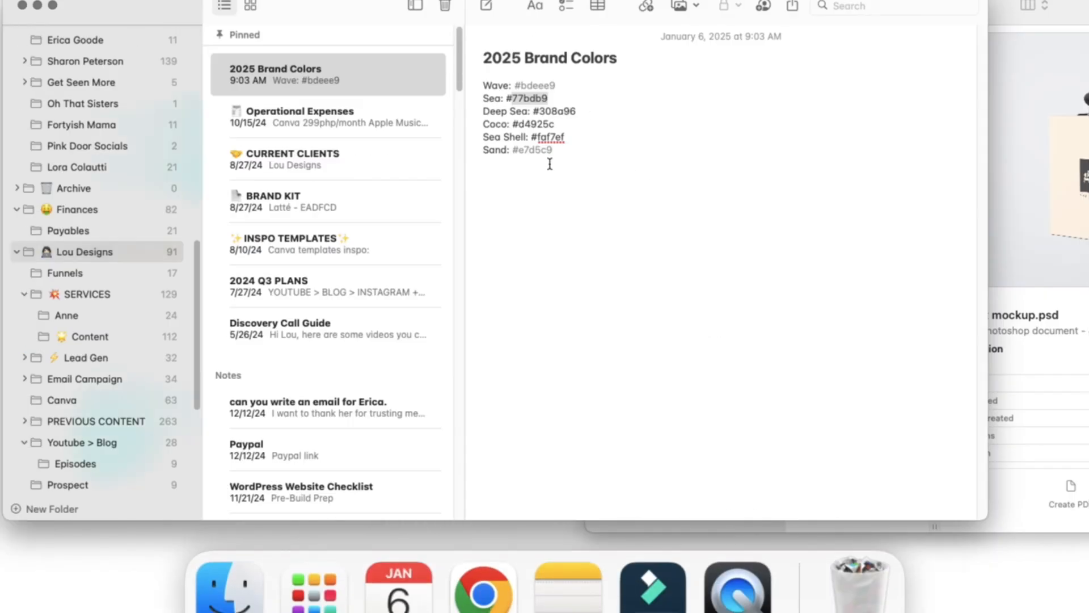
# Copy the Coco hex code d4925c from the 2025 Brand Colors note in Notes and return to Chrome.
pyautogui.moveTo(561, 125); pyautogui.dragTo(519, 127)
pyautogui.hotkey('ctrl', 'c')
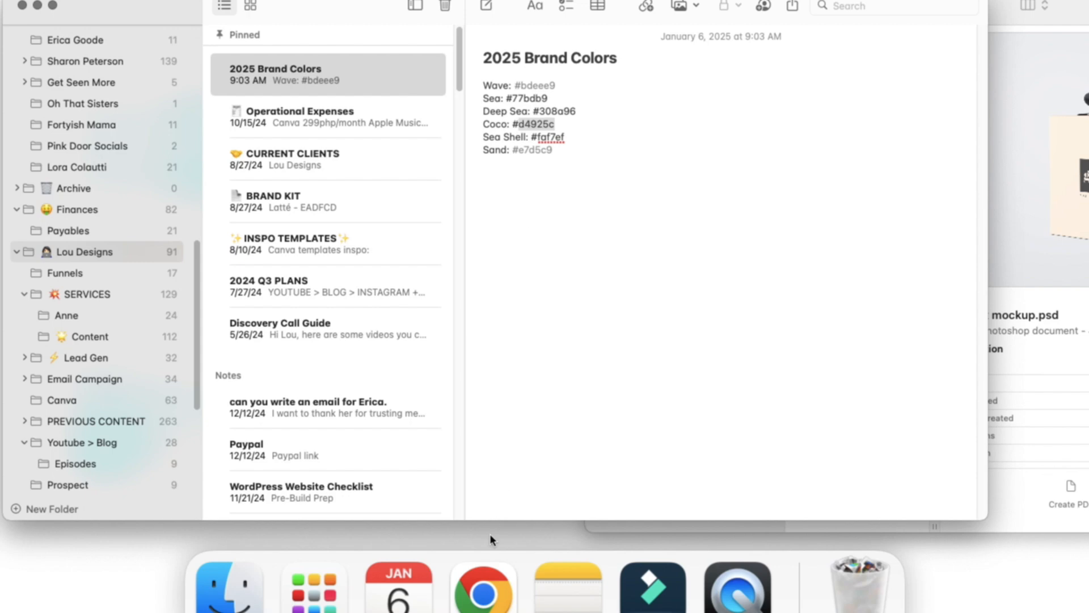
pyautogui.click(482, 593)
# Set the background Color fill layer to #d4925c and confirm the colour.
pyautogui.click(799, 348)
pyautogui.doubleClick(798, 347)
pyautogui.hotkey('ctrl', 'v')
pyautogui.click(864, 154)
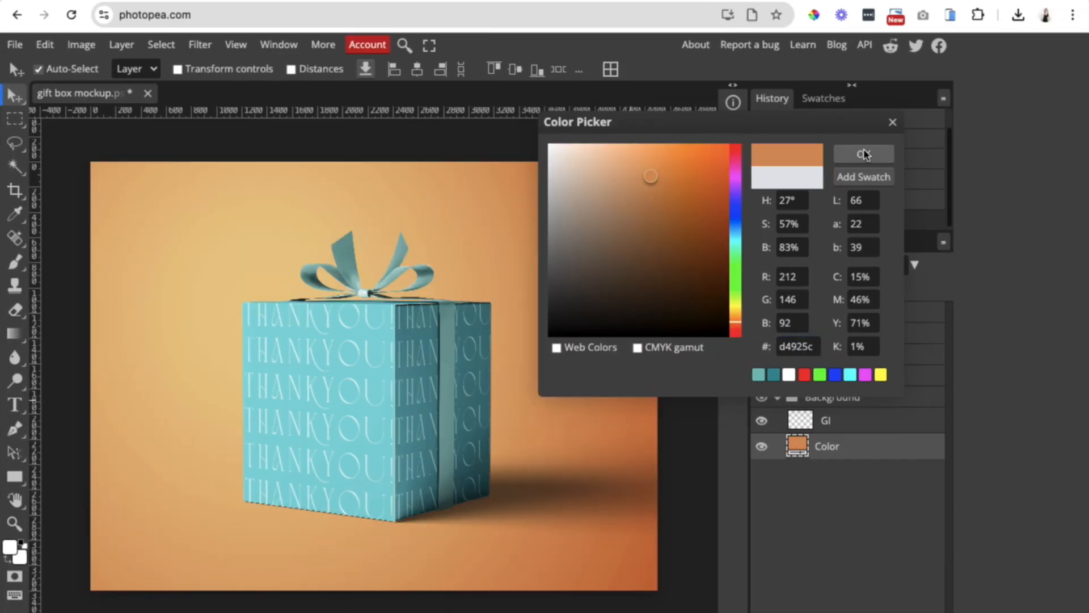
pyautogui.click(864, 154)
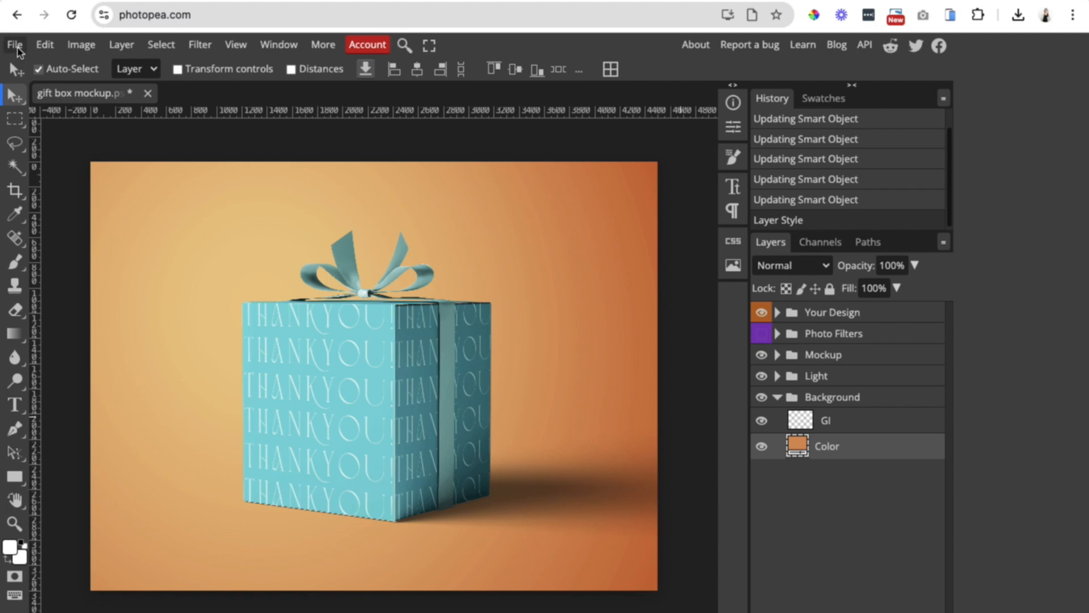
# Start a PNG export of the gift box mockup and adjust the export quality to 50%.
pyautogui.click(15, 46)
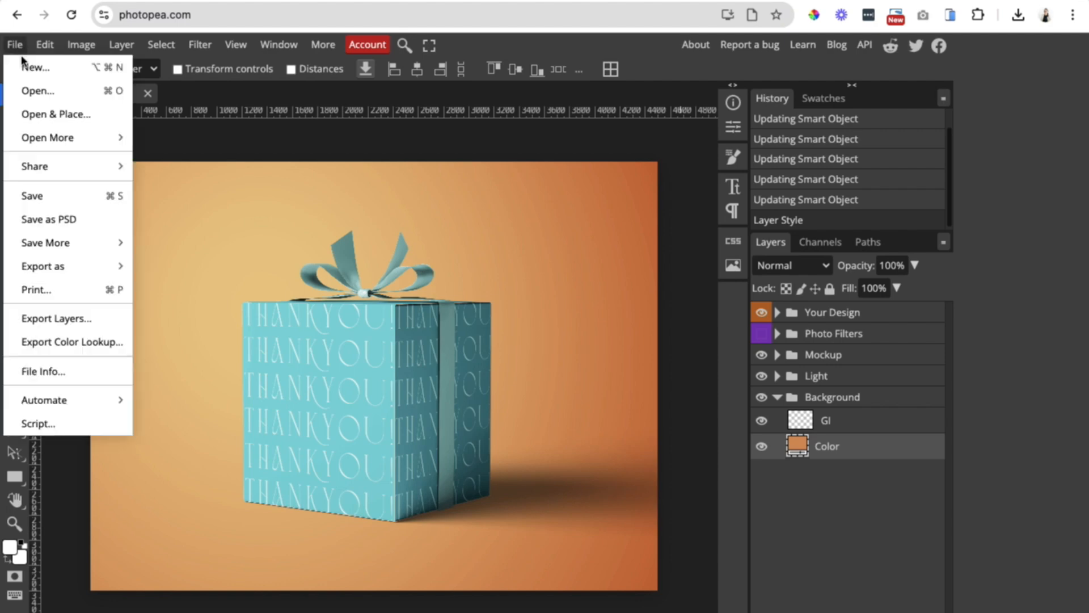
pyautogui.moveTo(64, 268)
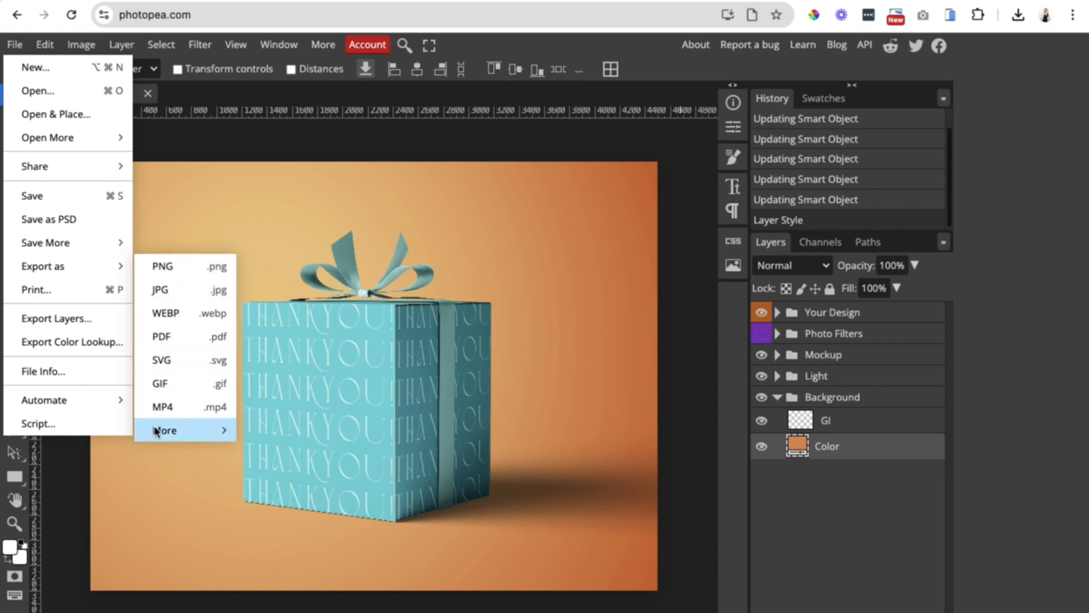
pyautogui.click(176, 271)
pyautogui.moveTo(593, 265); pyautogui.dragTo(571, 265)
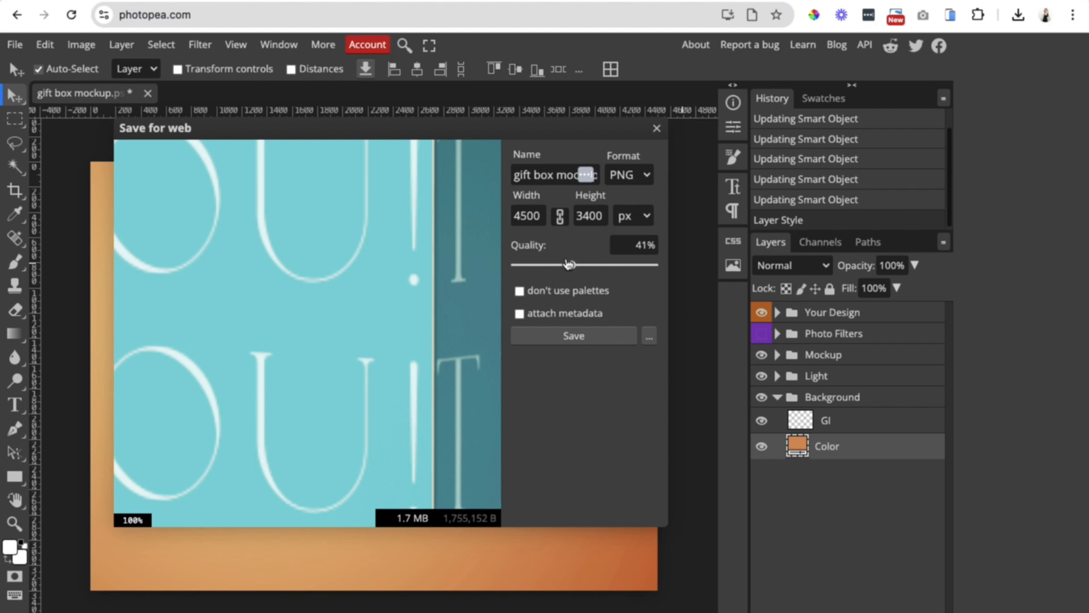
pyautogui.click(533, 266)
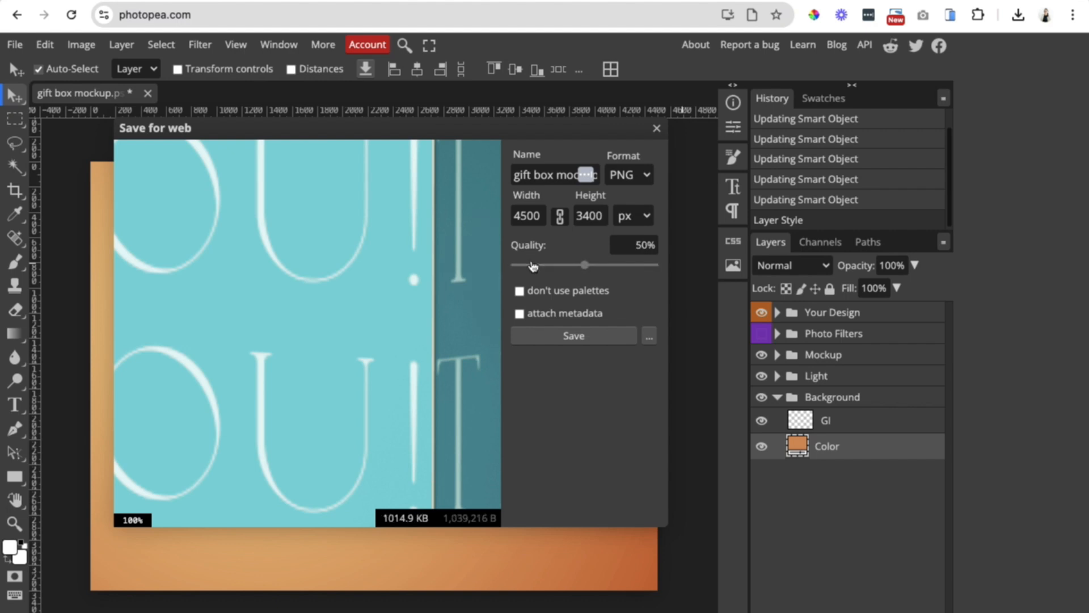